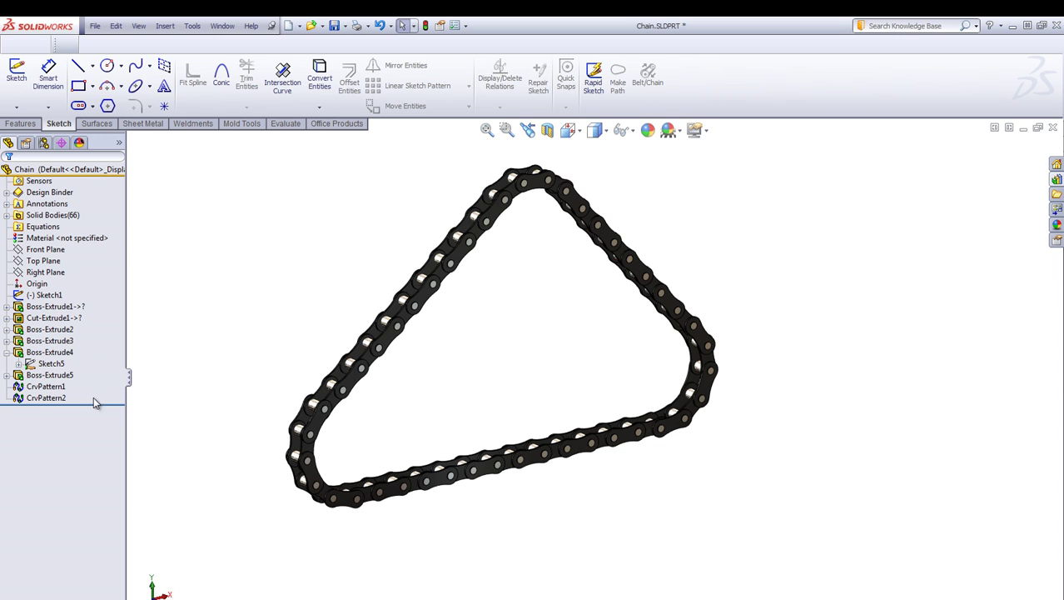
Roll the chain part back to just after Sketch1 and open that sketch to examine its path geometry and dimensions
{"action": "right_click", "coordinate": [66, 299]}
{"action": "left_click", "coordinate": [242, 316]}
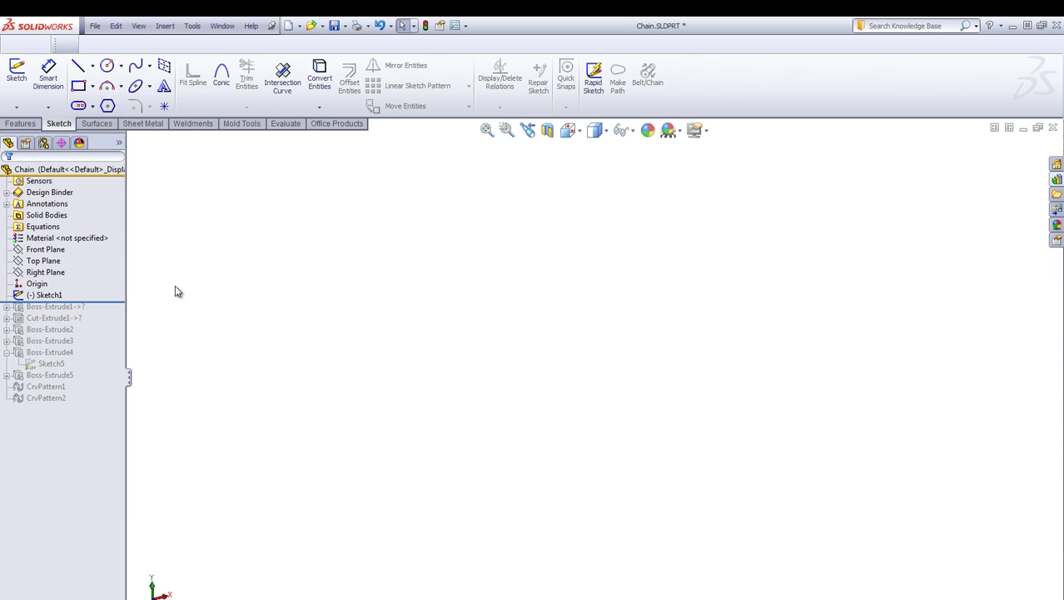
{"action": "left_click", "coordinate": [52, 296]}
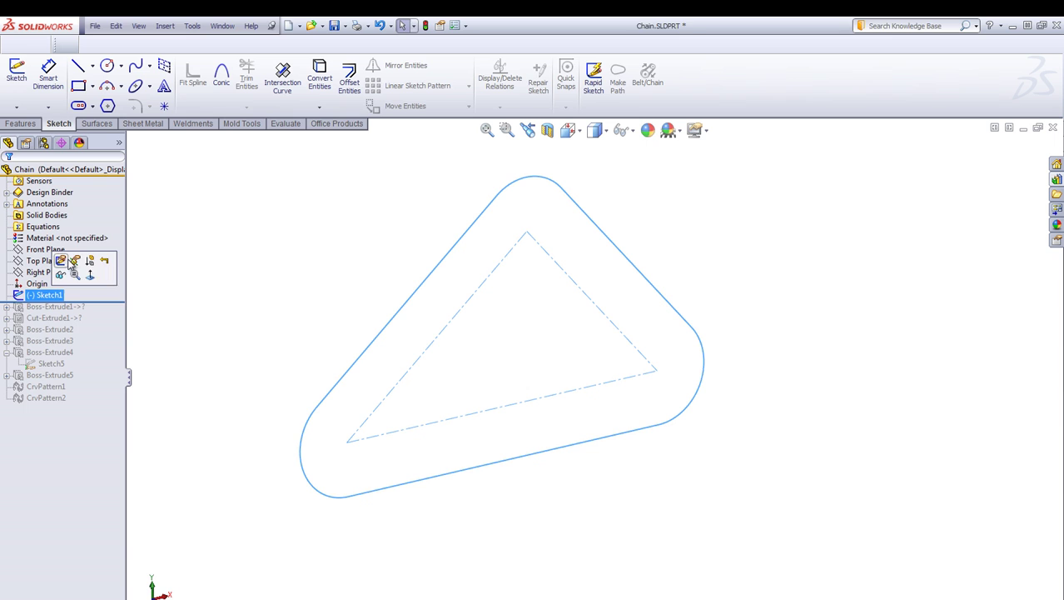
{"action": "left_click", "coordinate": [71, 263]}
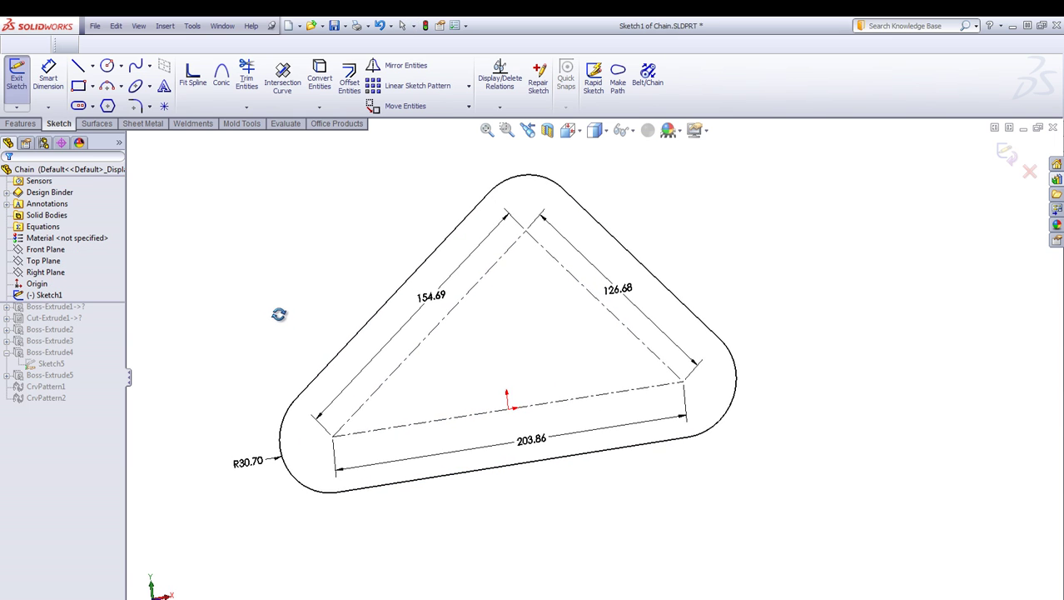
{"action": "left_click", "coordinate": [378, 313]}
{"action": "double_click", "coordinate": [337, 283]}
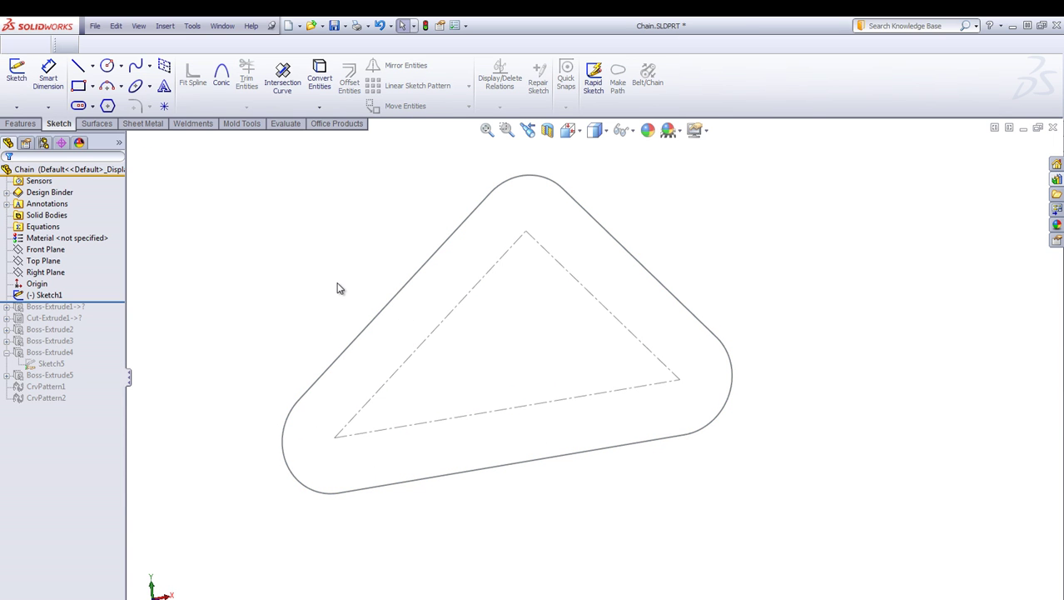
Roll forward past Boss-Extrude1, open its sketch to examine how the link block's endpoints attach to the path, and rebuild
{"action": "left_click", "coordinate": [123, 300]}
{"action": "left_click_drag", "start_coordinate": [117, 301], "coordinate": [79, 311]}
{"action": "left_click", "coordinate": [60, 308]}
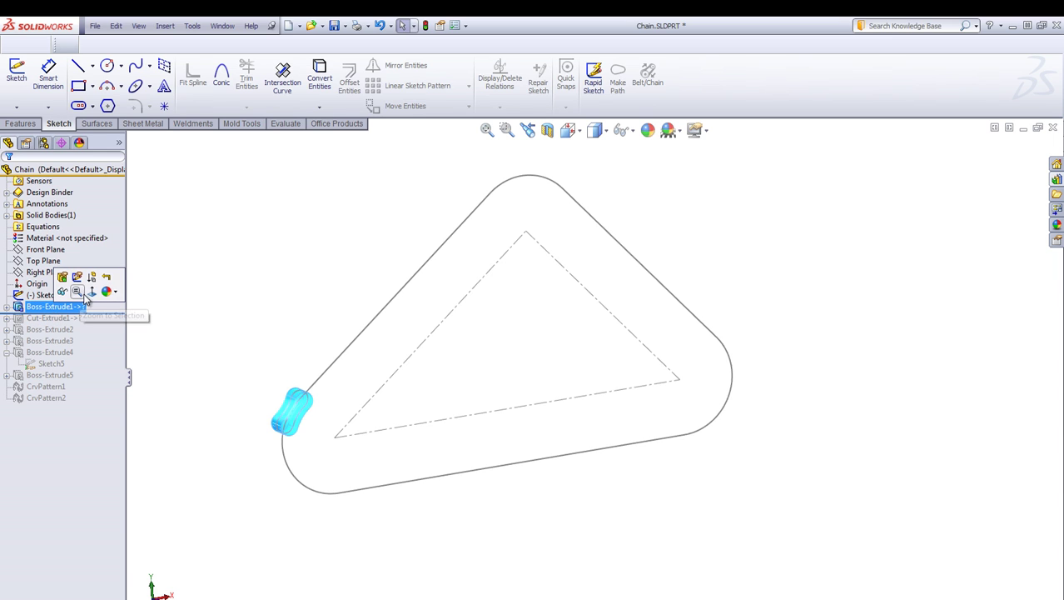
{"action": "left_click", "coordinate": [74, 278]}
{"action": "scroll", "coordinate": [420, 391], "scroll_direction": "down", "scroll_amount": 10}
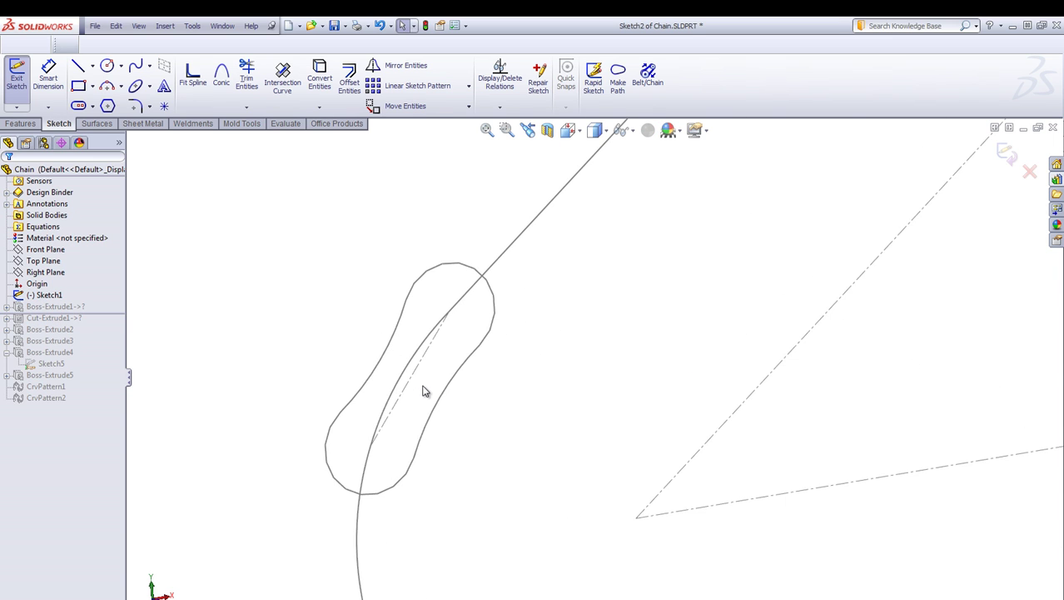
{"action": "left_click", "coordinate": [409, 408]}
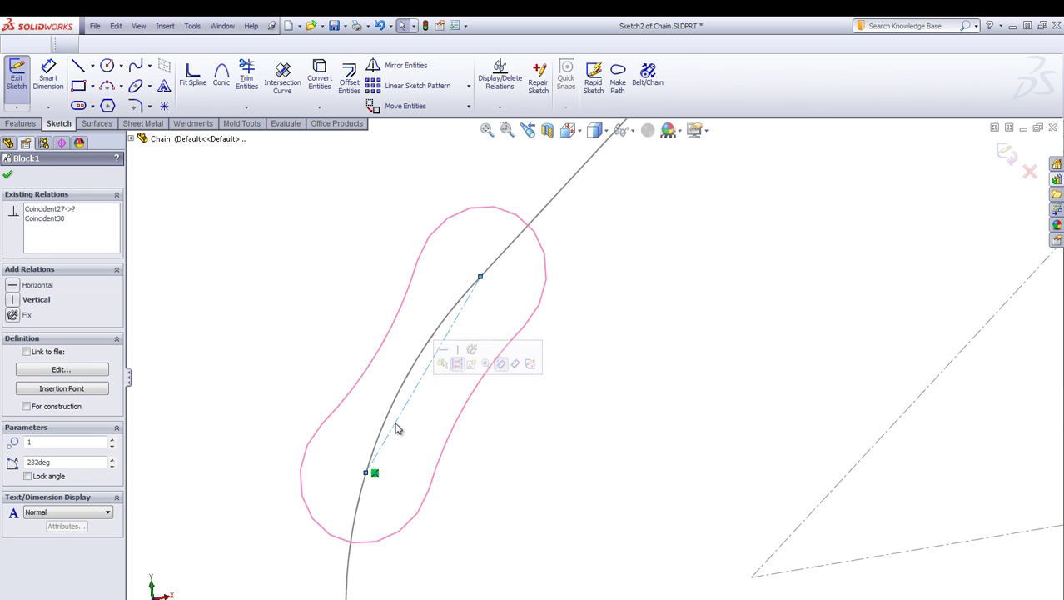
{"action": "mouse_move", "coordinate": [368, 471]}
{"action": "left_mouse_down"}
{"action": "mouse_move", "coordinate": [430, 491]}
{"action": "mouse_move", "coordinate": [328, 442]}
{"action": "mouse_move", "coordinate": [365, 476]}
{"action": "left_mouse_up"}
{"action": "left_click", "coordinate": [501, 492]}
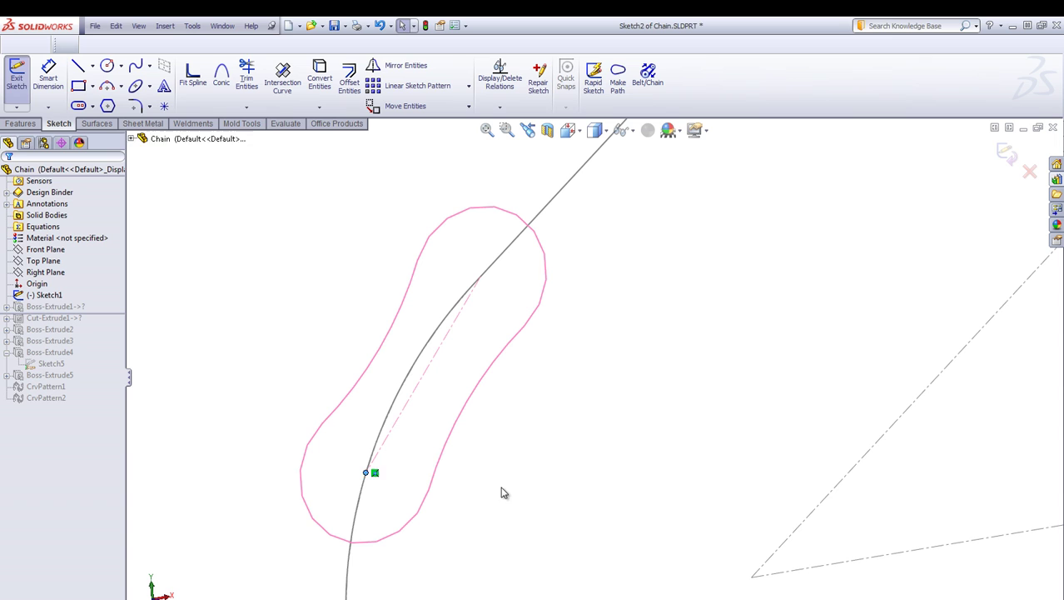
{"action": "key", "text": "ctrl+b"}
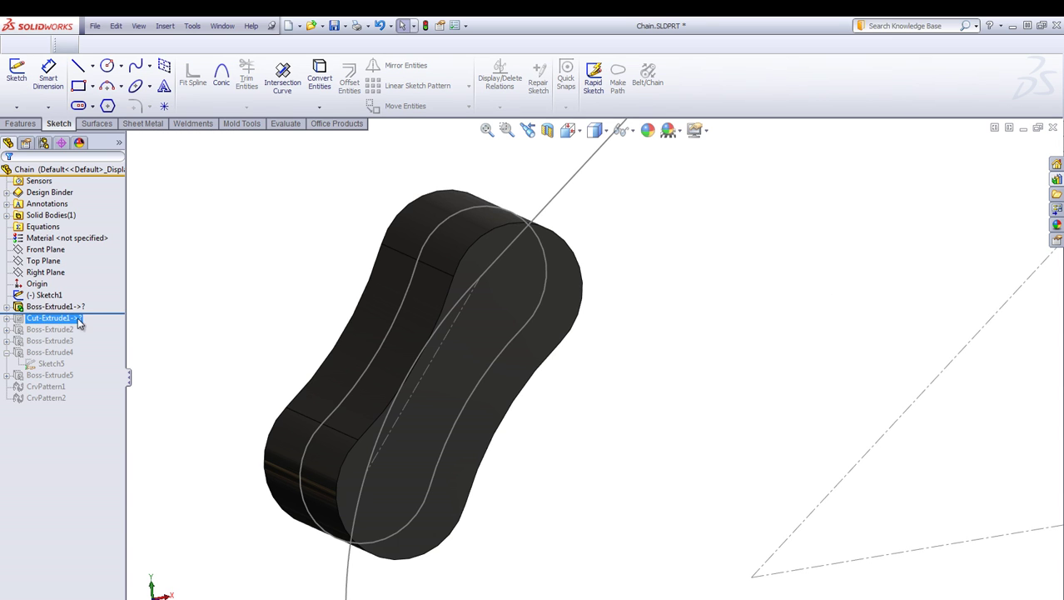
Roll the history forward through Cut-Extrude1, Boss-Extrude2, Boss-Extrude3 and Boss-Extrude4 to examine how the link is built
{"action": "left_click_drag", "start_coordinate": [78, 319], "coordinate": [80, 322]}
{"action": "middle_click_drag", "start_coordinate": [317, 358], "coordinate": [343, 371]}
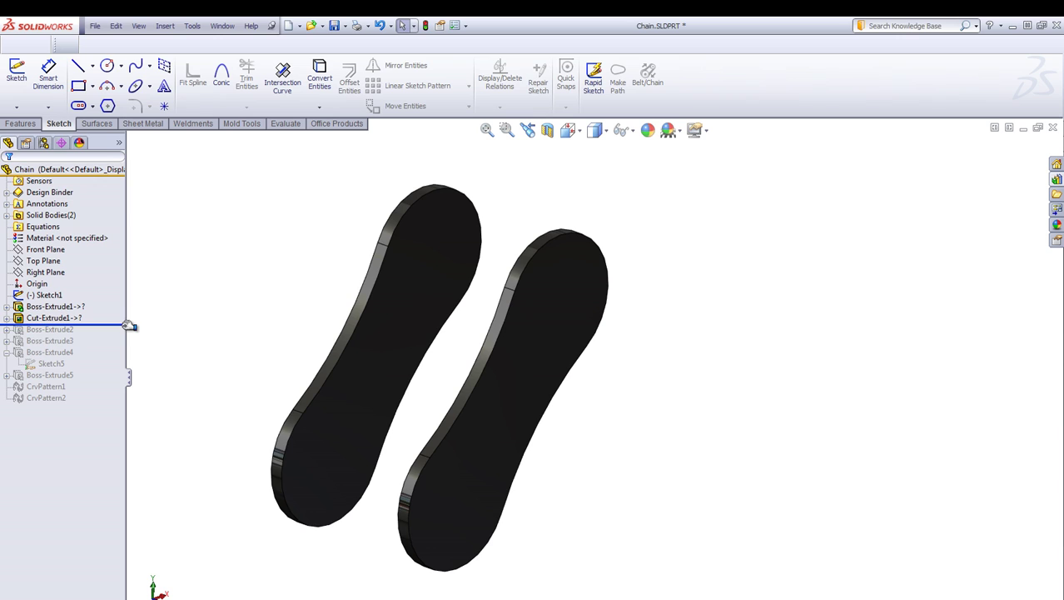
{"action": "left_click_drag", "start_coordinate": [130, 326], "coordinate": [124, 345]}
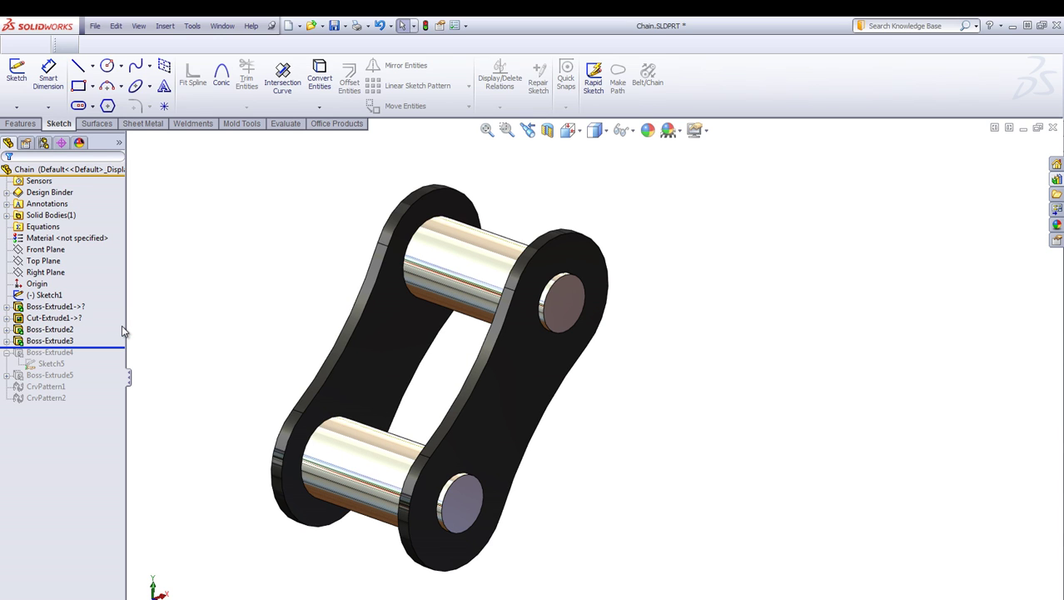
{"action": "key", "text": "Down"}
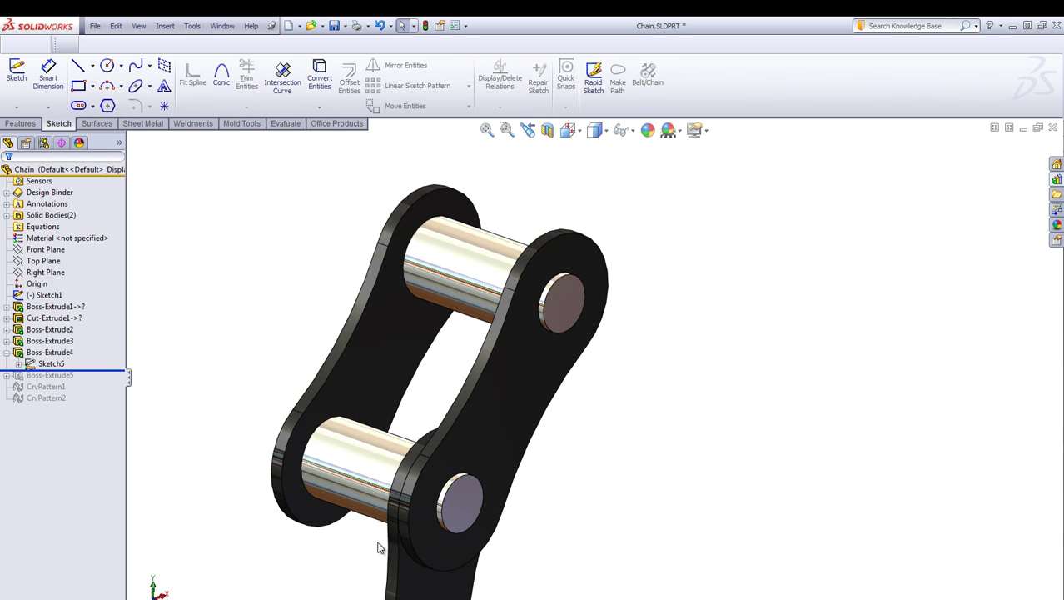
Open Sketch5 under Boss-Extrude4 to examine how the second link profile attaches to the path, and exit the sketch
{"action": "scroll", "coordinate": [381, 547], "scroll_direction": "up", "scroll_amount": 2}
{"action": "scroll", "coordinate": [458, 547], "scroll_direction": "down", "scroll_amount": 1}
{"action": "left_click", "coordinate": [59, 367]}
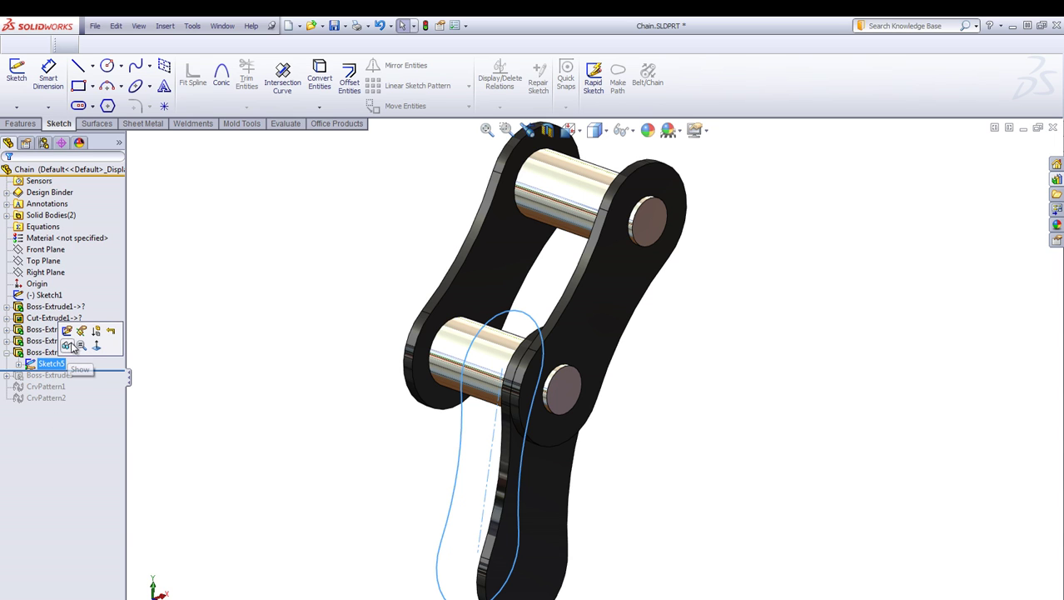
{"action": "left_click", "coordinate": [79, 333]}
{"action": "middle_click_drag", "start_coordinate": [368, 459], "coordinate": [349, 428]}
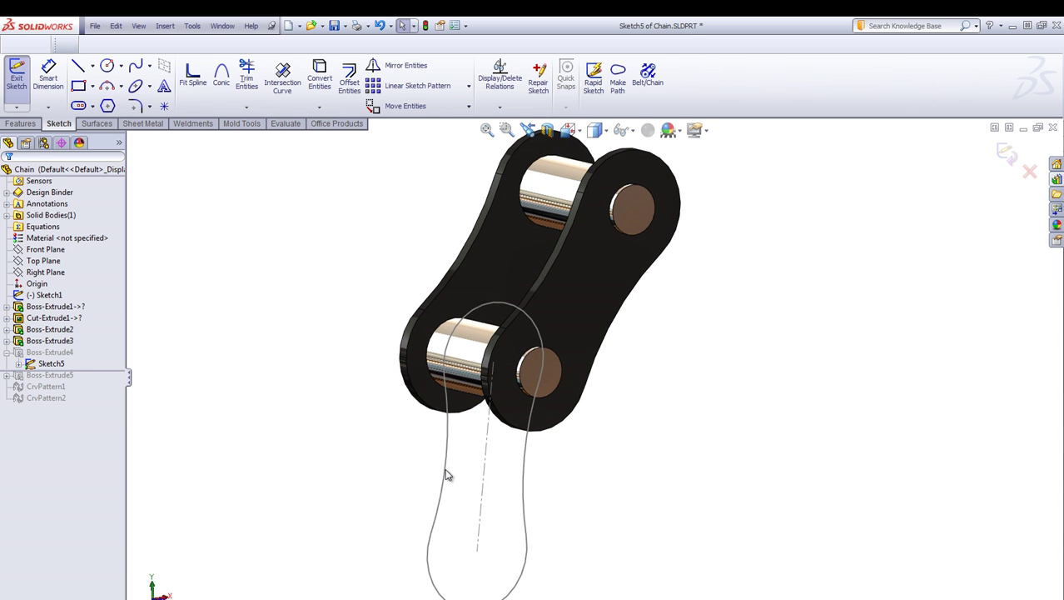
{"action": "mouse_move", "coordinate": [484, 480]}
{"action": "left_mouse_down"}
{"action": "mouse_move", "coordinate": [481, 550]}
{"action": "mouse_move", "coordinate": [523, 546]}
{"action": "mouse_move", "coordinate": [478, 547]}
{"action": "left_mouse_up"}
{"action": "left_click", "coordinate": [459, 536]}
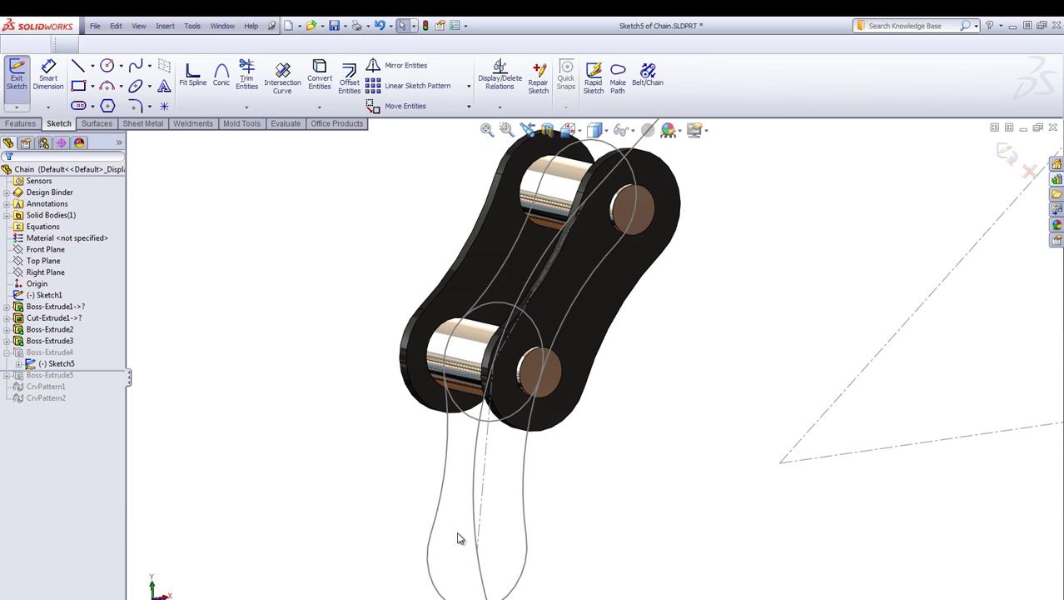
{"action": "right_click_drag", "start_coordinate": [310, 510], "coordinate": [332, 490]}
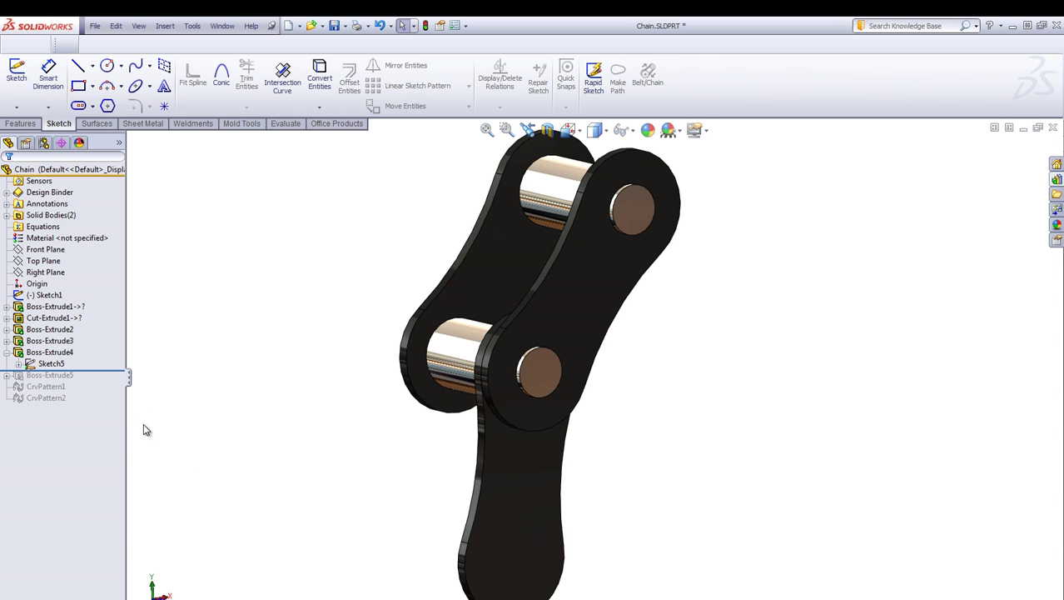
Roll the history forward past Boss-Extrude5 and CrvPattern1 to examine the first curve-driven pattern of links
{"action": "left_click_drag", "start_coordinate": [104, 369], "coordinate": [100, 378]}
{"action": "mouse_move", "coordinate": [342, 428]}
{"action": "middle_mouse_down"}
{"action": "mouse_move", "coordinate": [356, 424]}
{"action": "mouse_move", "coordinate": [352, 433]}
{"action": "middle_mouse_up"}
{"action": "key", "text": "f"}
{"action": "left_click_drag", "start_coordinate": [89, 378], "coordinate": [87, 394]}
{"action": "middle_click_drag", "start_coordinate": [390, 340], "coordinate": [628, 470]}
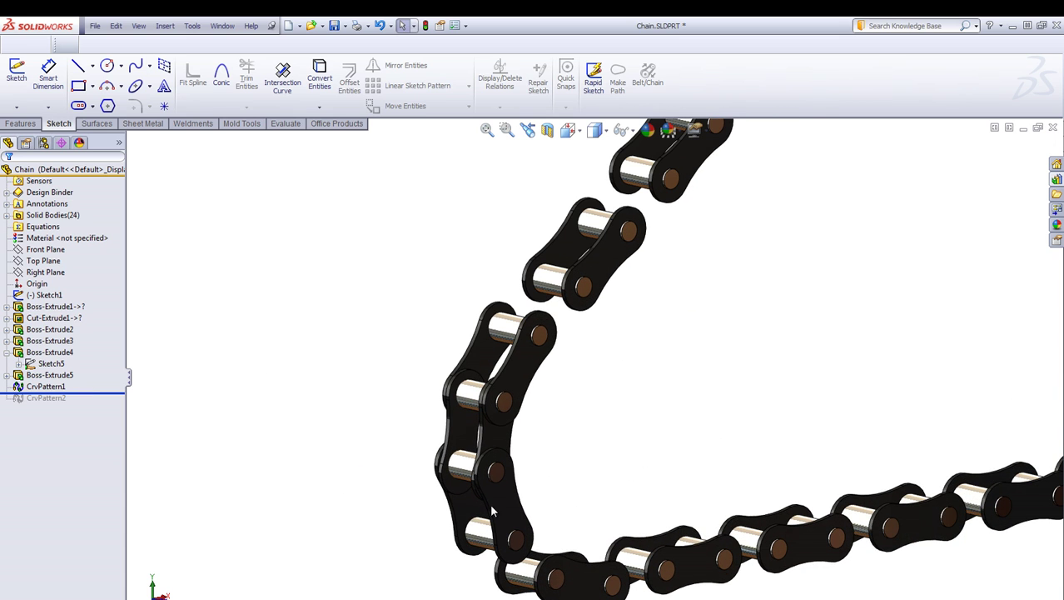
{"action": "scroll", "coordinate": [491, 512], "scroll_direction": "down", "scroll_amount": 4}
Open the definition of Boss-Extrude5 to review its start offset, depth and merge settings, and cancel without changes
{"action": "left_click", "coordinate": [49, 375]}
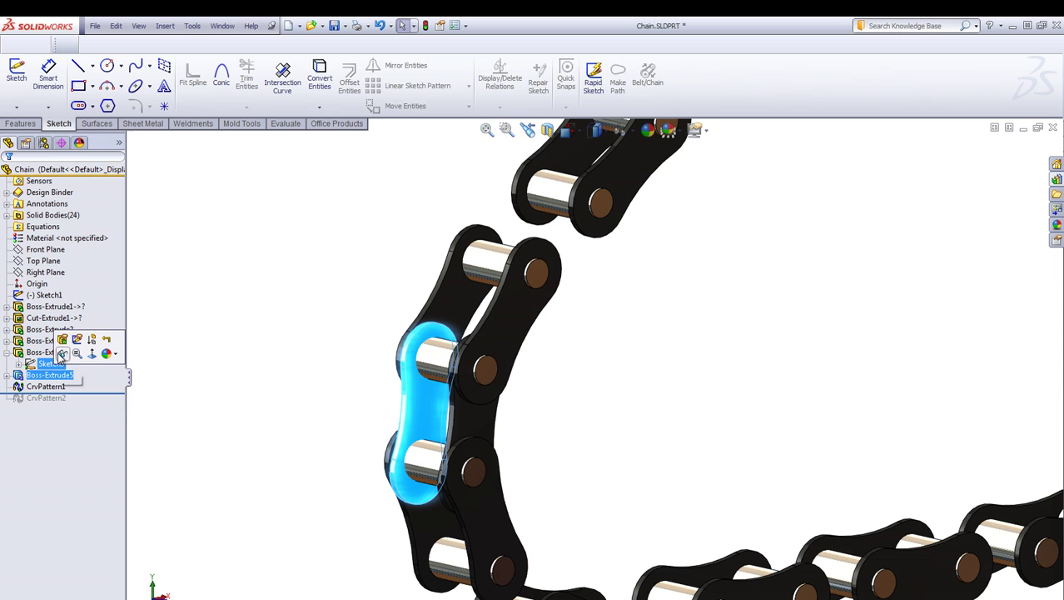
{"action": "left_click", "coordinate": [62, 353]}
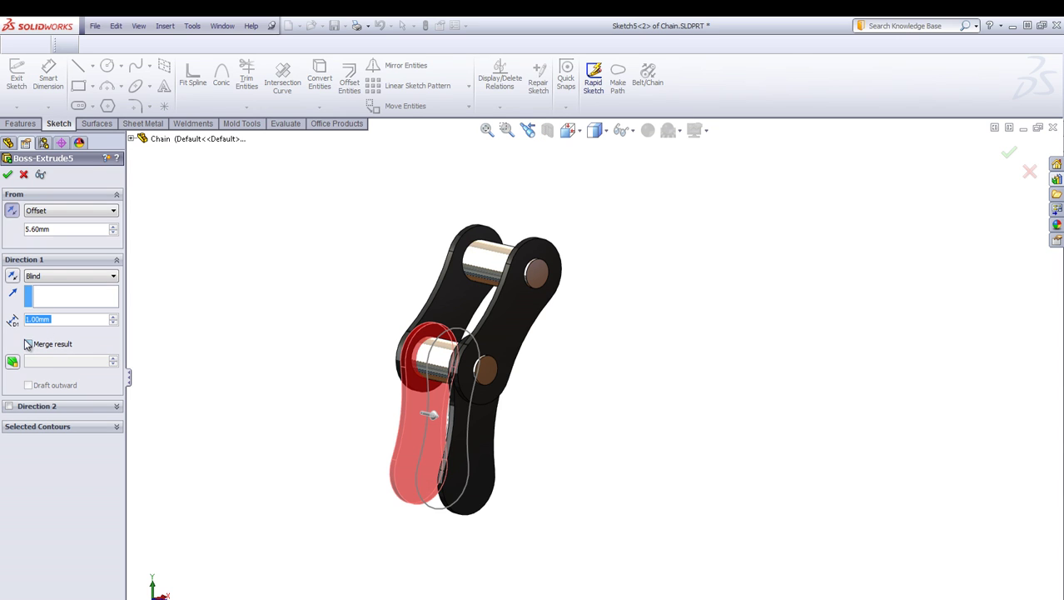
{"action": "left_click", "coordinate": [25, 177]}
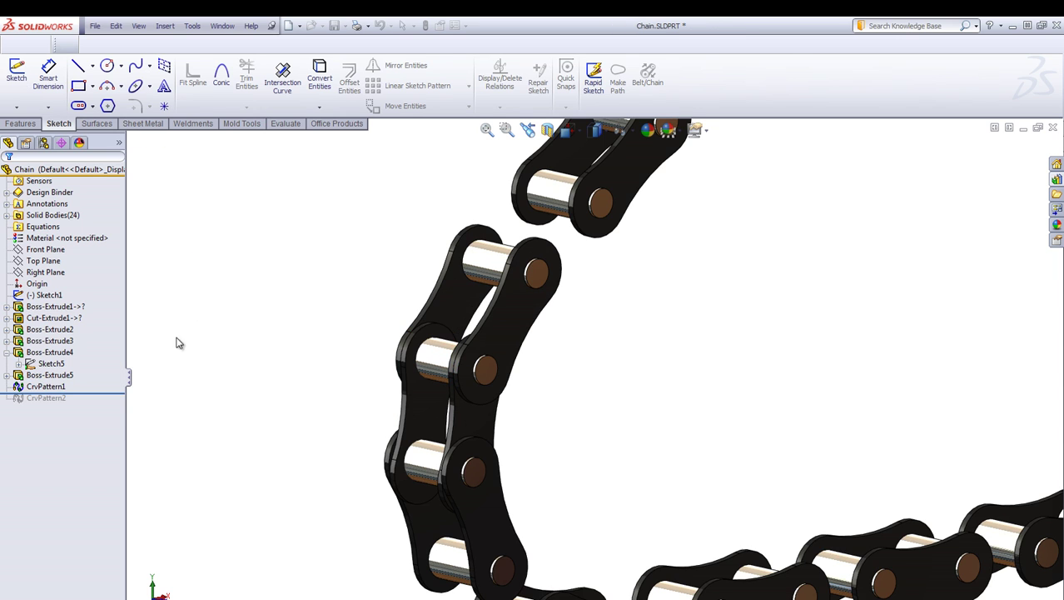
Roll the history forward past CrvPattern2 and examine the complete chain
{"action": "scroll", "coordinate": [313, 400], "scroll_direction": "up", "scroll_amount": 2}
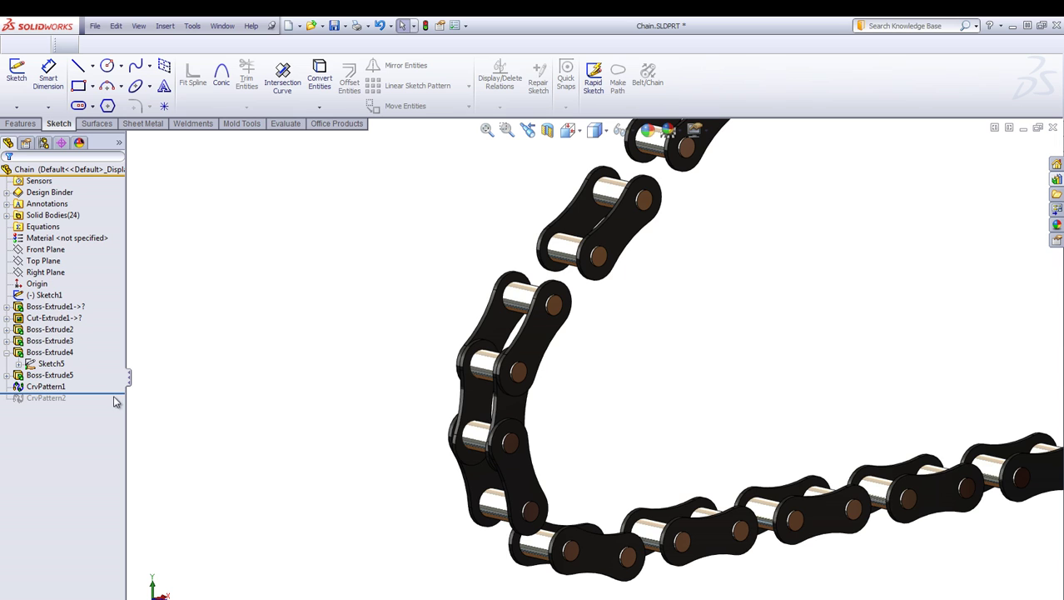
{"action": "left_click_drag", "start_coordinate": [114, 392], "coordinate": [114, 401]}
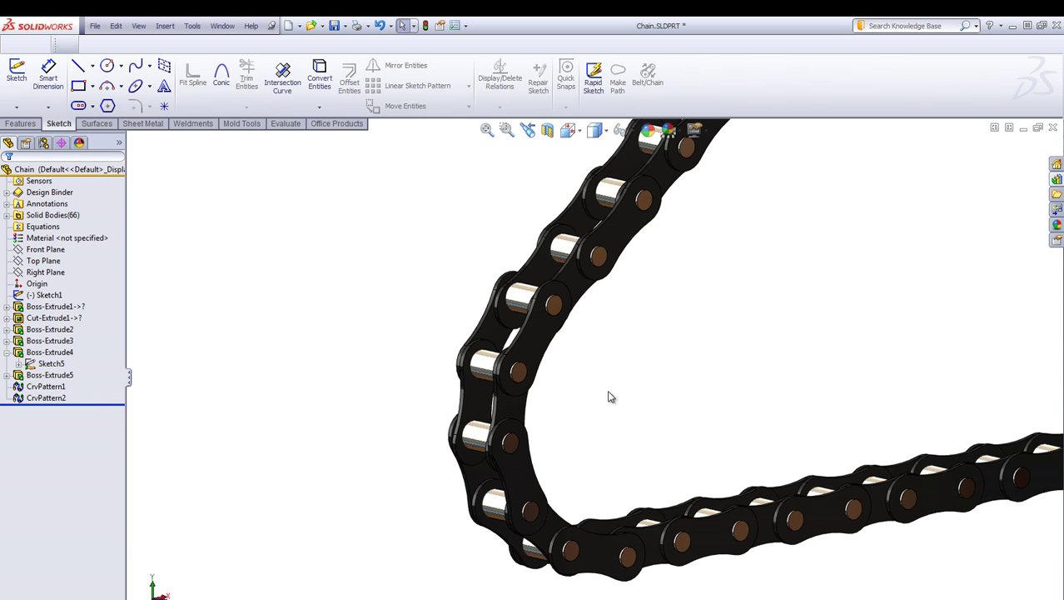
{"action": "scroll", "coordinate": [653, 335], "scroll_direction": "up", "scroll_amount": 5}
{"action": "middle_click_drag", "start_coordinate": [664, 354], "coordinate": [565, 395]}
{"action": "scroll", "coordinate": [574, 387], "scroll_direction": "down", "scroll_amount": 4}
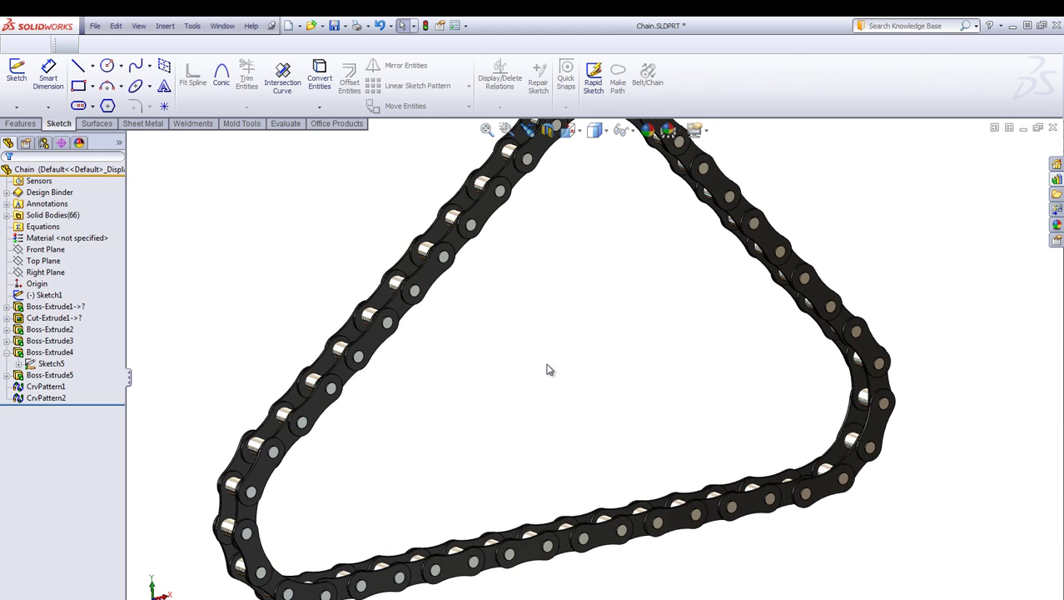
{"action": "scroll", "coordinate": [554, 370], "scroll_direction": "up", "scroll_amount": 5}
Switch to the Chain4 assembly, expand the Chain component's features and start editing that part in place
{"action": "left_click", "coordinate": [24, 277]}
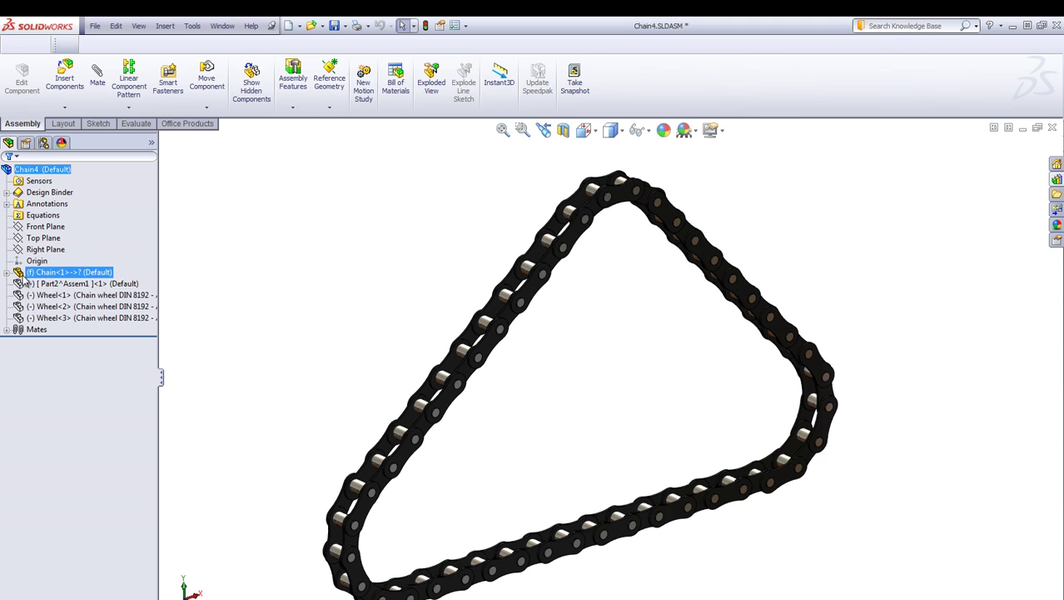
{"action": "left_click", "coordinate": [38, 284], "text": "ctrl"}
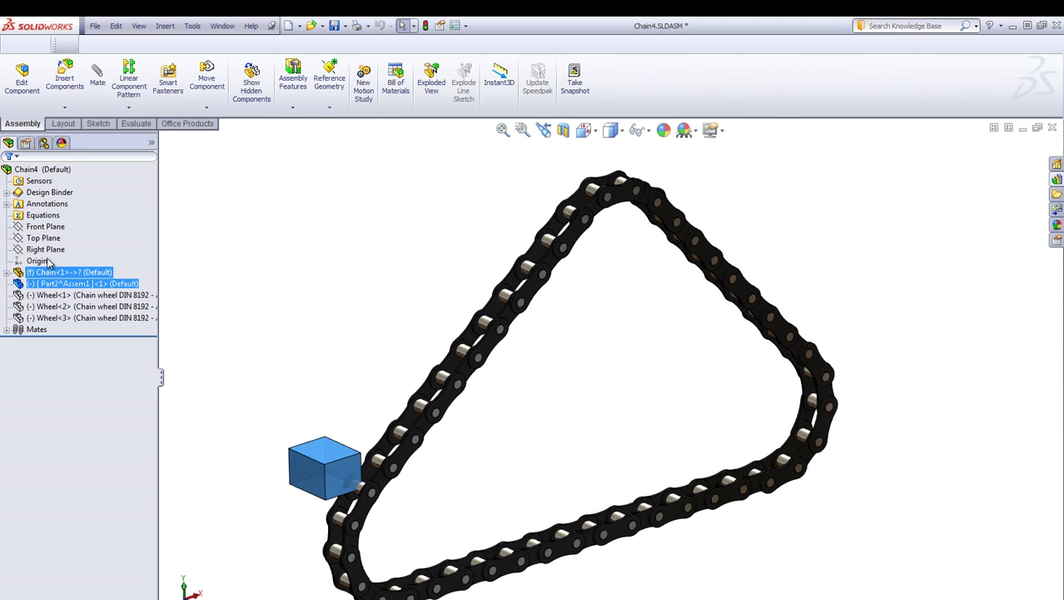
{"action": "left_click", "coordinate": [38, 273]}
{"action": "left_click", "coordinate": [7, 273]}
{"action": "left_click", "coordinate": [34, 277]}
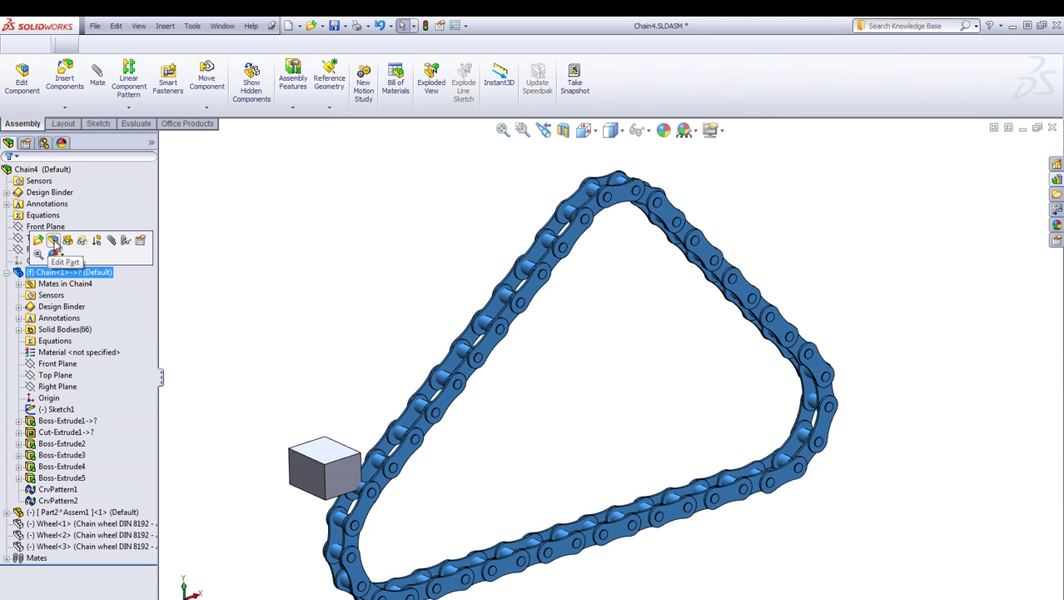
{"action": "left_click", "coordinate": [54, 242]}
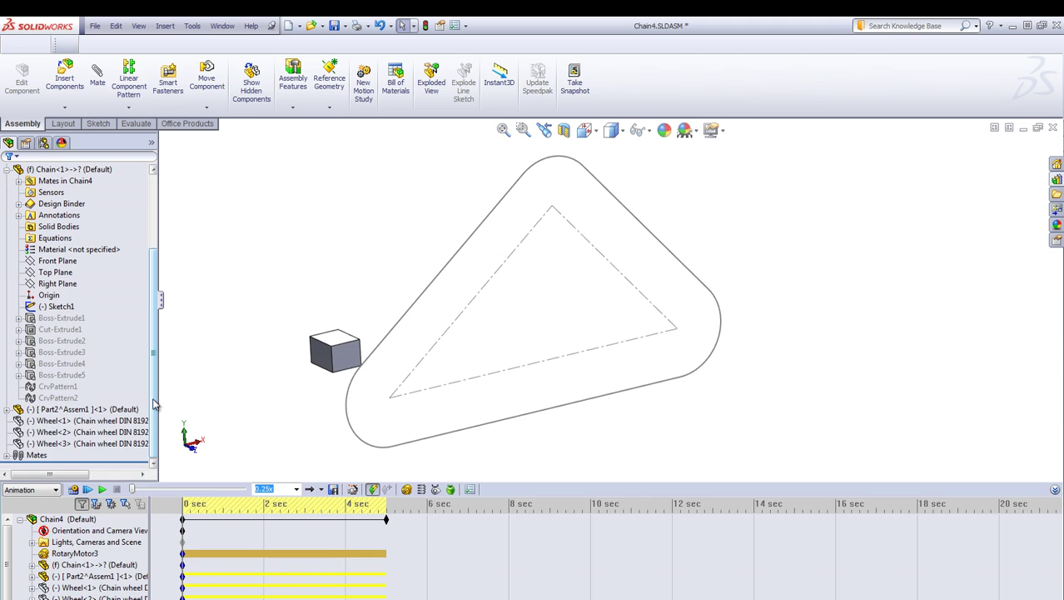
Expand the assembly's mates and open PathMate1 to review its path constraint and its pitch/yaw and roll control settings
{"action": "left_click", "coordinate": [7, 455]}
{"action": "left_click", "coordinate": [37, 432]}
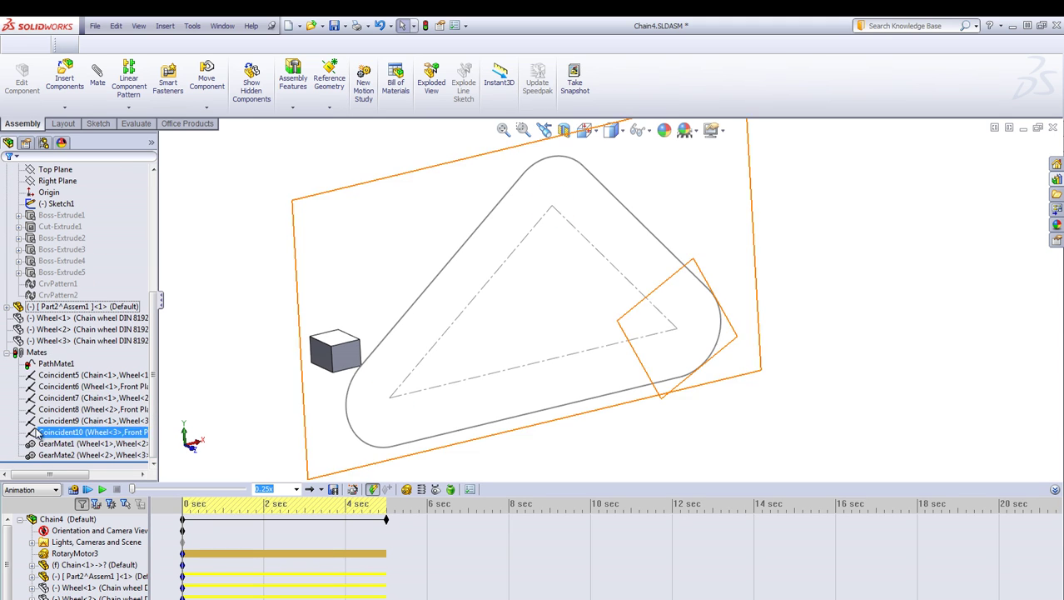
{"action": "left_click", "coordinate": [56, 363]}
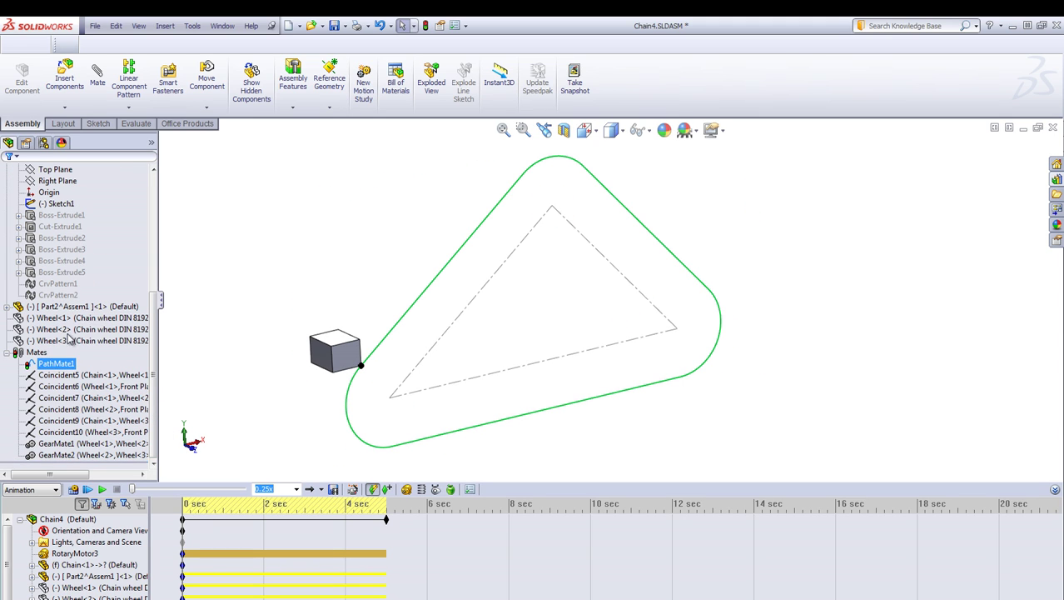
{"action": "left_click", "coordinate": [68, 334]}
{"action": "left_click_drag", "start_coordinate": [154, 315], "coordinate": [150, 362]}
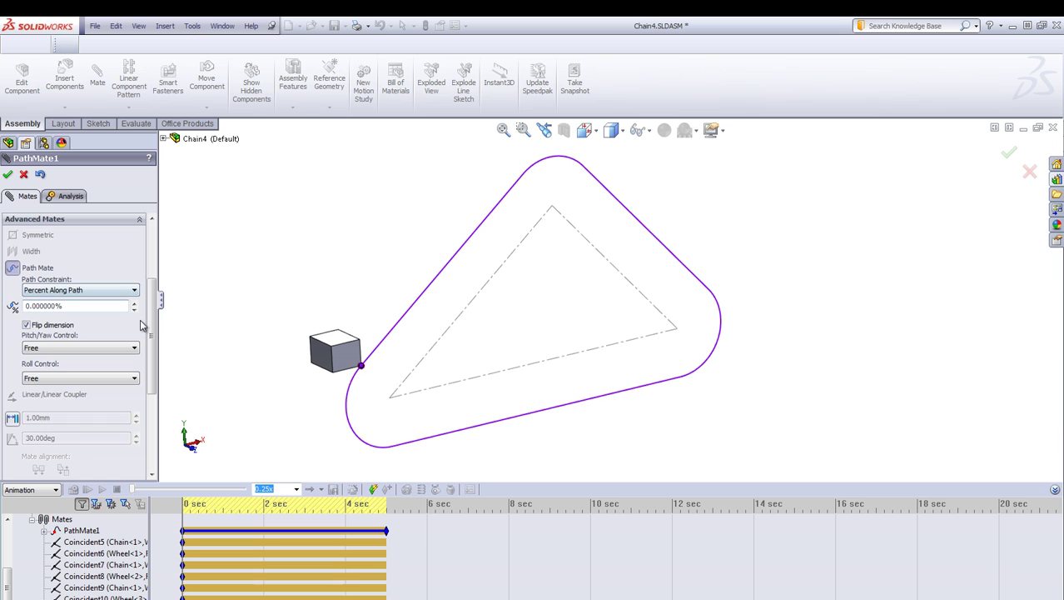
{"action": "left_click_drag", "start_coordinate": [150, 326], "coordinate": [150, 260]}
Review the PathMate1 values at the animation's start and end keys without changing them, and play the motion study
{"action": "left_click", "coordinate": [182, 543]}
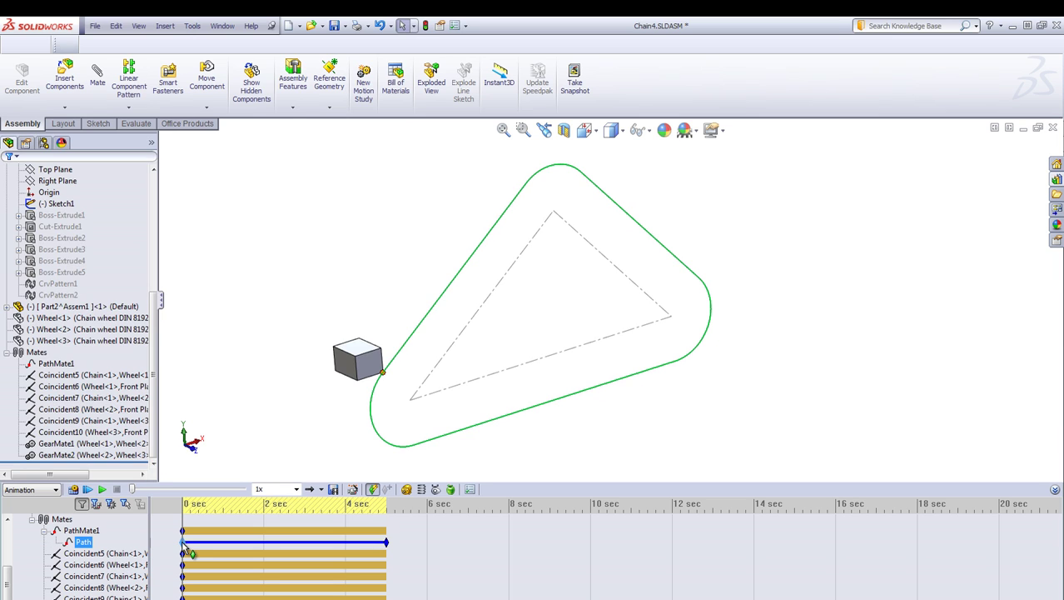
{"action": "double_click", "coordinate": [183, 542]}
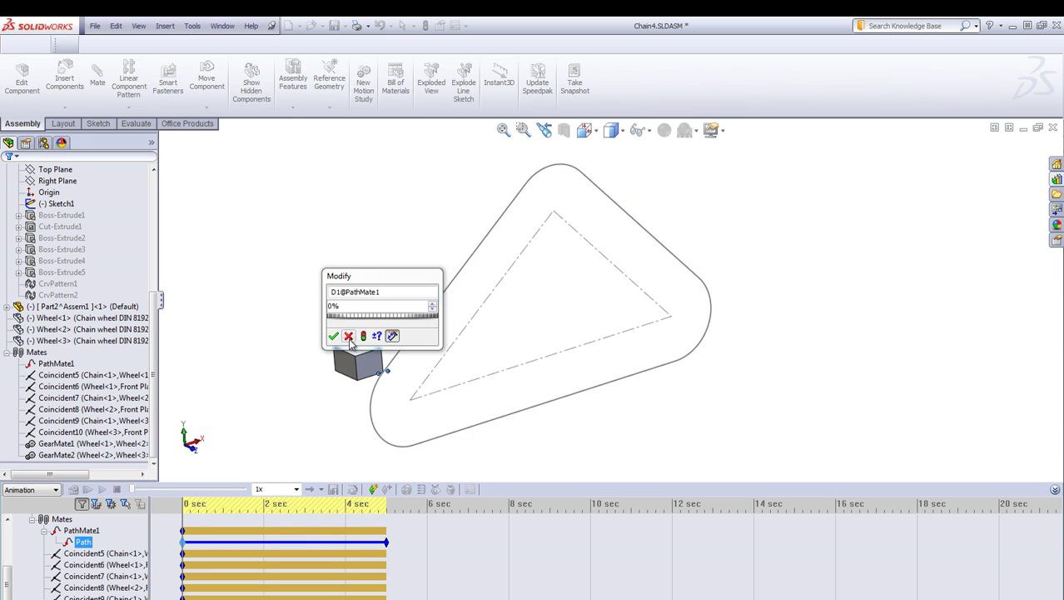
{"action": "left_click", "coordinate": [349, 339]}
{"action": "double_click", "coordinate": [385, 542]}
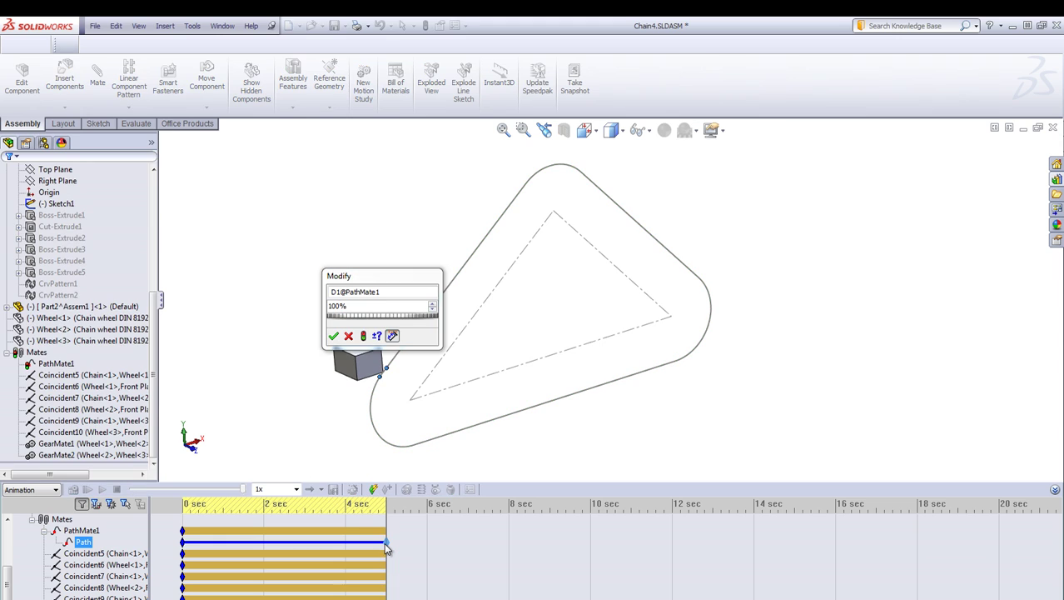
{"action": "left_click", "coordinate": [348, 334]}
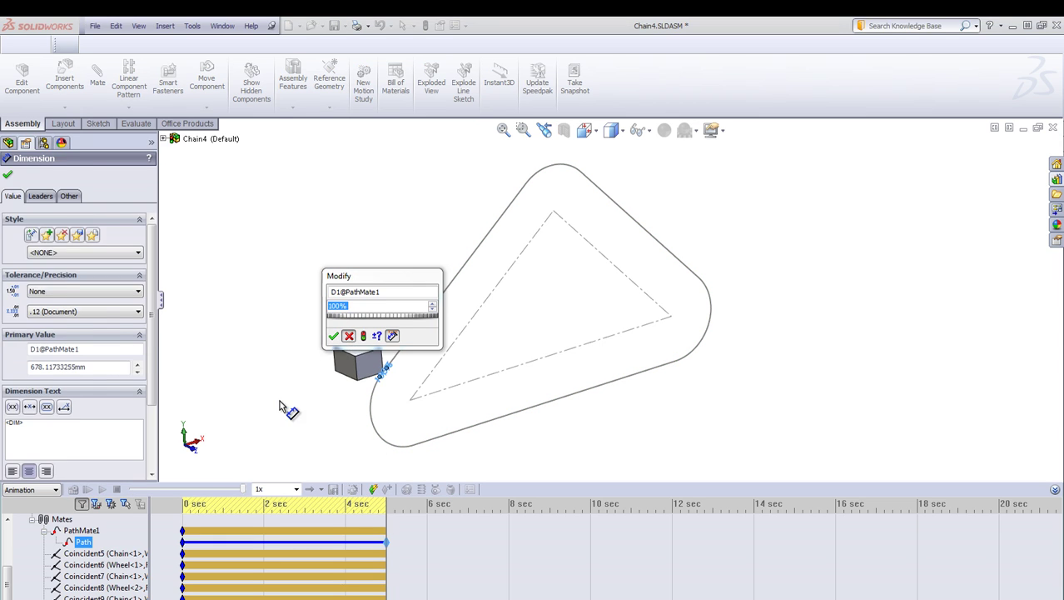
{"action": "left_click", "coordinate": [100, 490]}
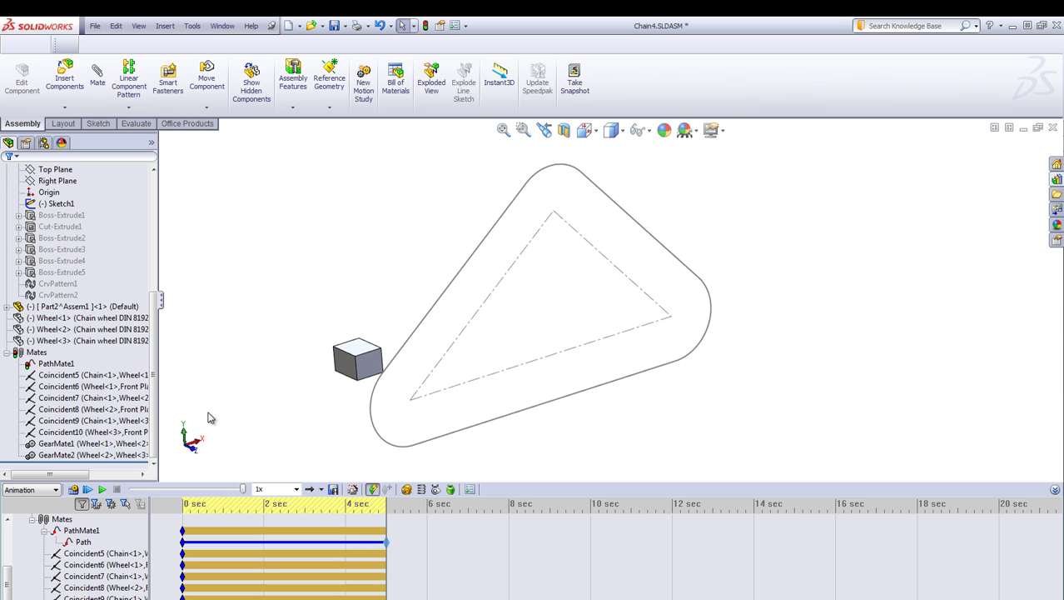
Edit the Chain component in place and unsuppress Boss-Extrude1 to bring back its first link plate
{"action": "scroll", "coordinate": [83, 333], "scroll_direction": "up", "scroll_amount": 4}
{"action": "left_click", "coordinate": [75, 203]}
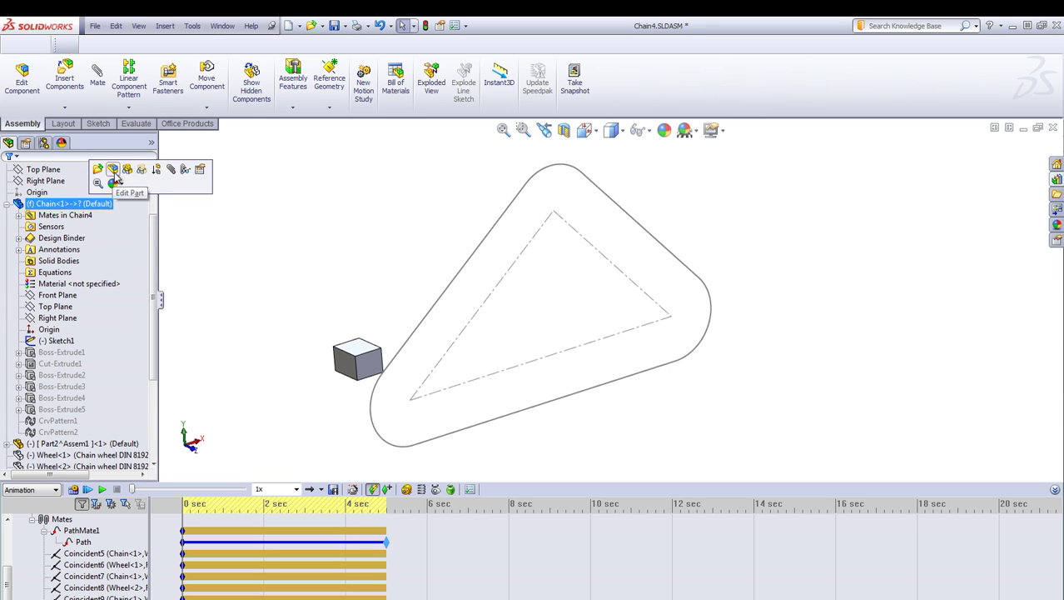
{"action": "left_click", "coordinate": [115, 169]}
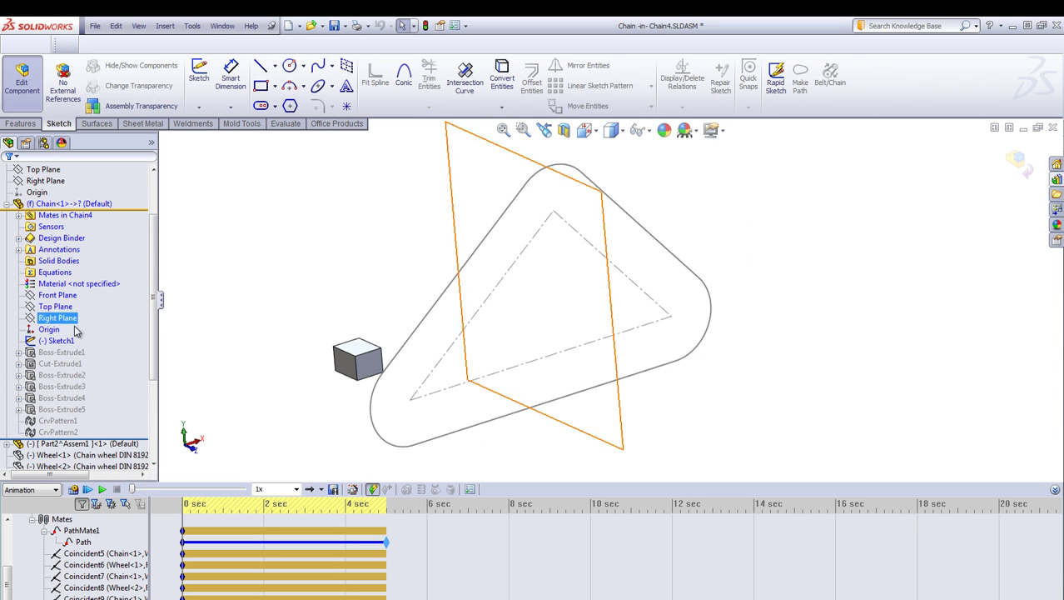
{"action": "right_click", "coordinate": [72, 353]}
{"action": "left_click", "coordinate": [94, 319]}
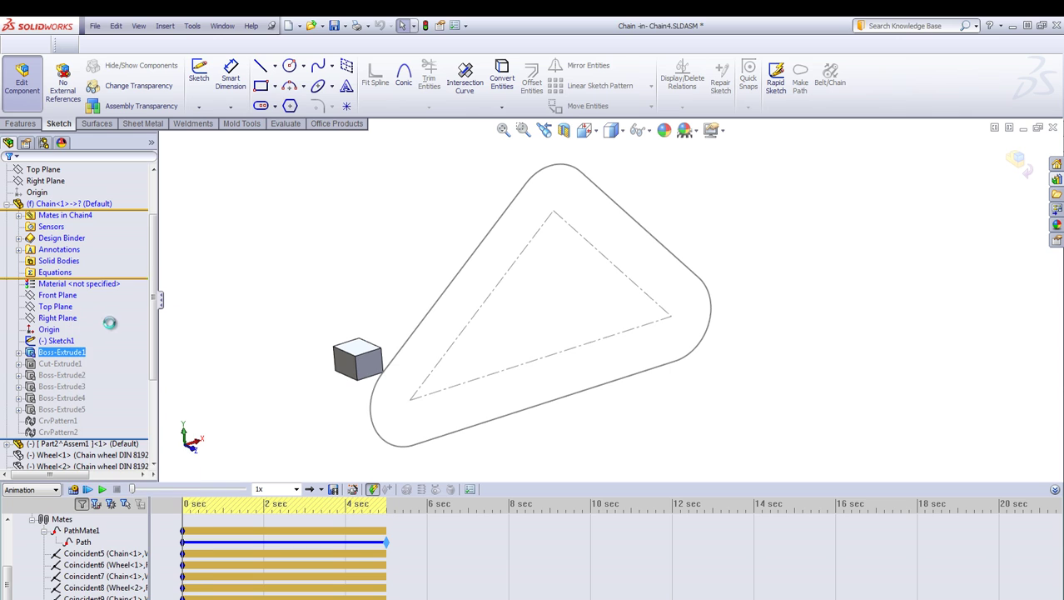
{"action": "scroll", "coordinate": [387, 385], "scroll_direction": "down", "scroll_amount": 3}
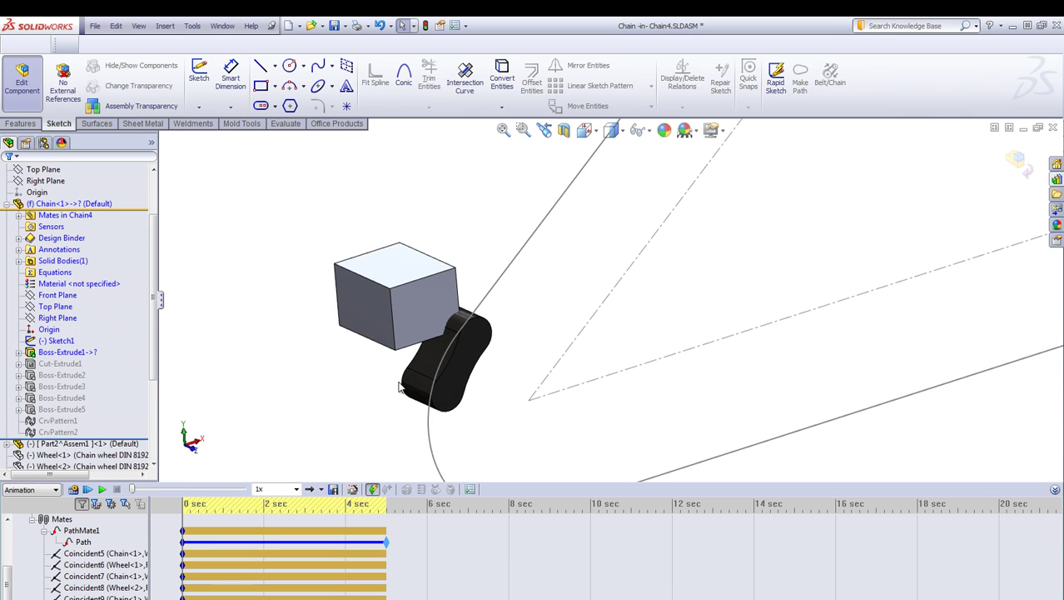
Open Sketch2 of Boss-Extrude1, inspect the link block's coincident relations at the cube's corner, and leave the sketch without changes
{"action": "left_click", "coordinate": [19, 353]}
{"action": "left_click", "coordinate": [71, 364]}
{"action": "left_click", "coordinate": [94, 330]}
{"action": "scroll", "coordinate": [470, 344], "scroll_direction": "down", "scroll_amount": 5}
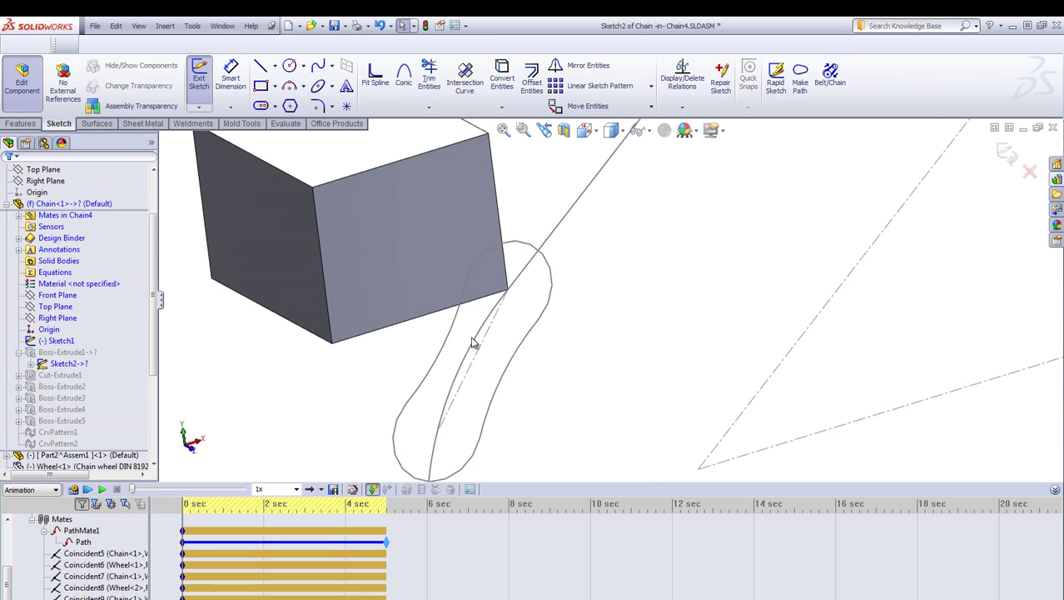
{"action": "scroll", "coordinate": [472, 342], "scroll_direction": "down", "scroll_amount": 1}
{"action": "left_click", "coordinate": [524, 282]}
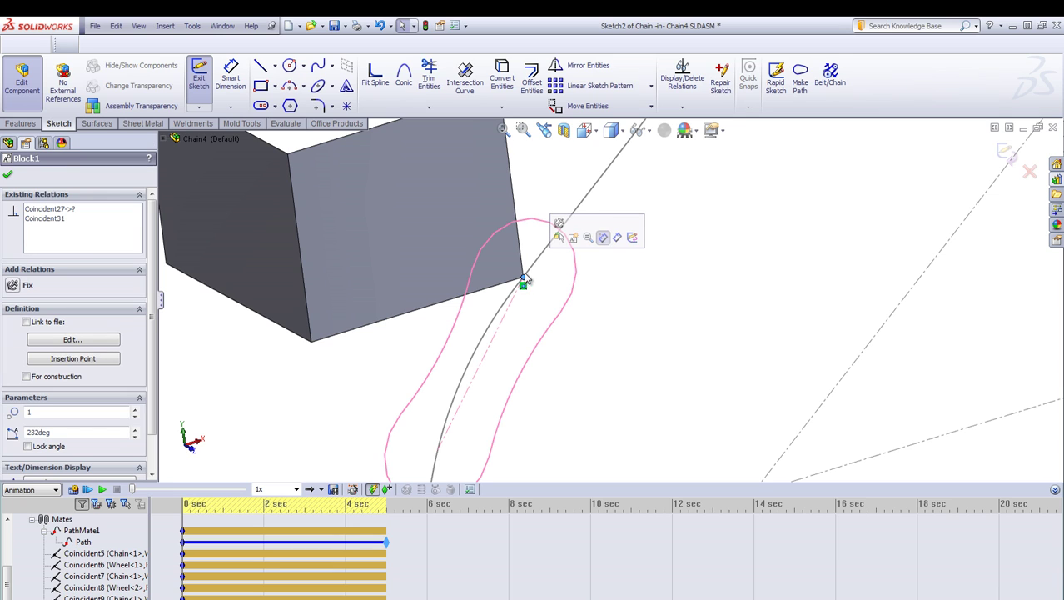
{"action": "key", "text": "Escape"}
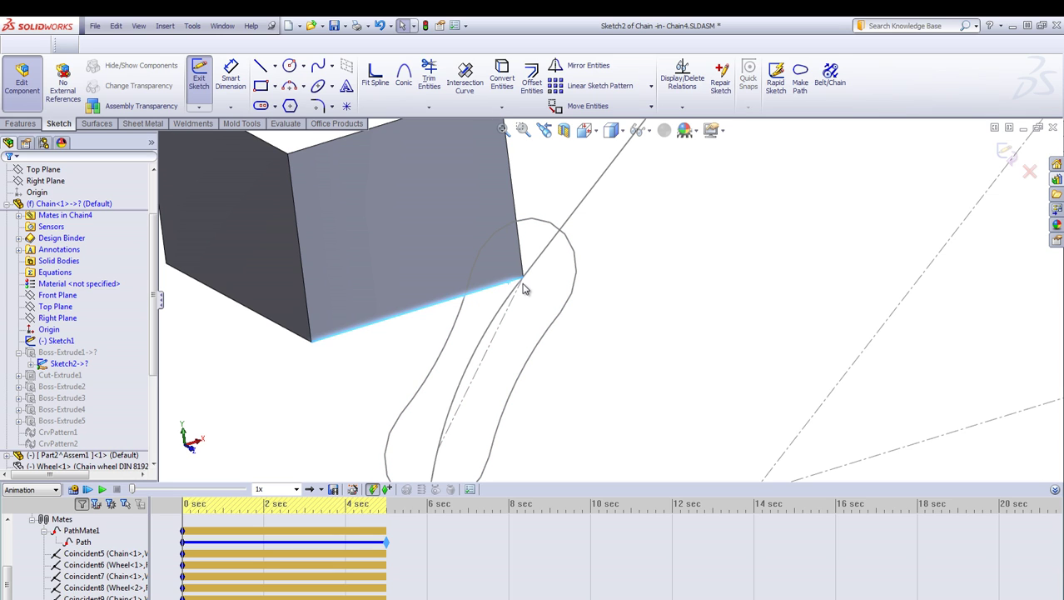
{"action": "left_click", "coordinate": [1007, 155]}
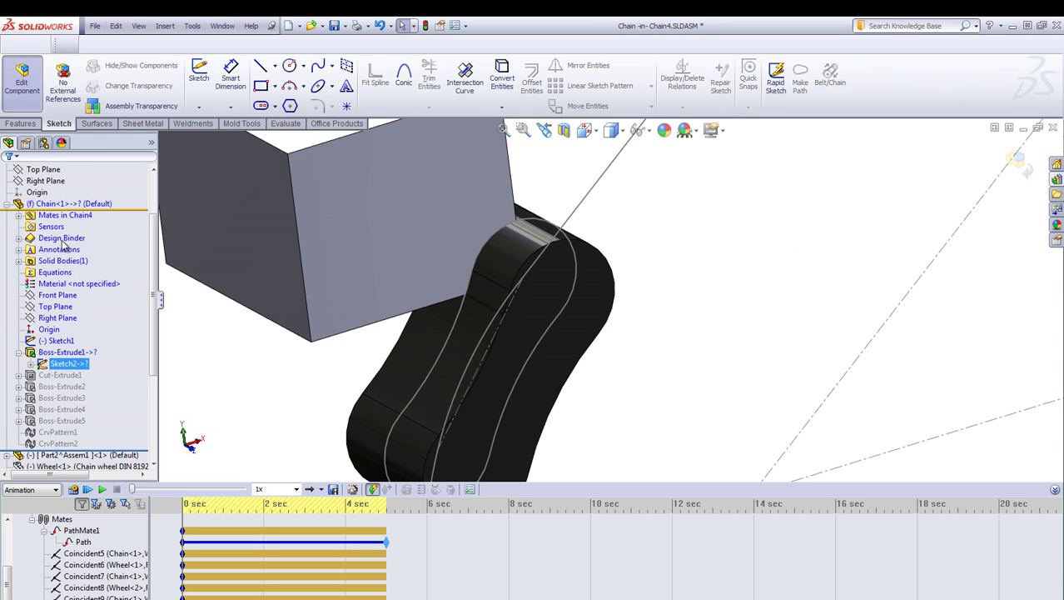
Unsuppress the Chain part's features from Cut-Extrude1 through CrvPattern2 and return to the assembly
{"action": "left_click", "coordinate": [23, 82]}
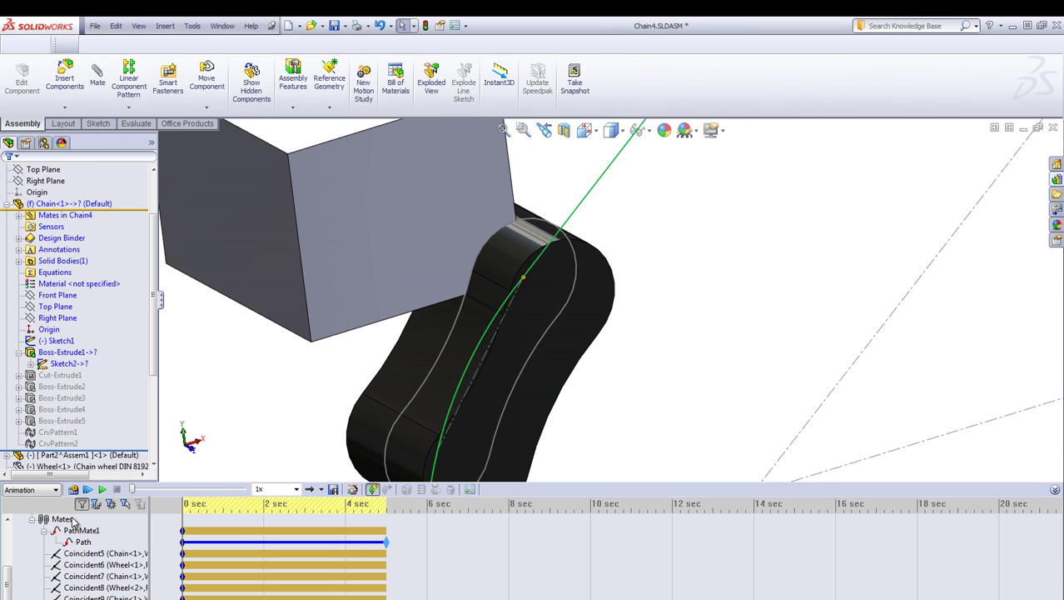
{"action": "left_click", "coordinate": [79, 375]}
{"action": "left_click", "coordinate": [73, 444], "text": "ctrl"}
{"action": "left_click", "coordinate": [68, 203]}
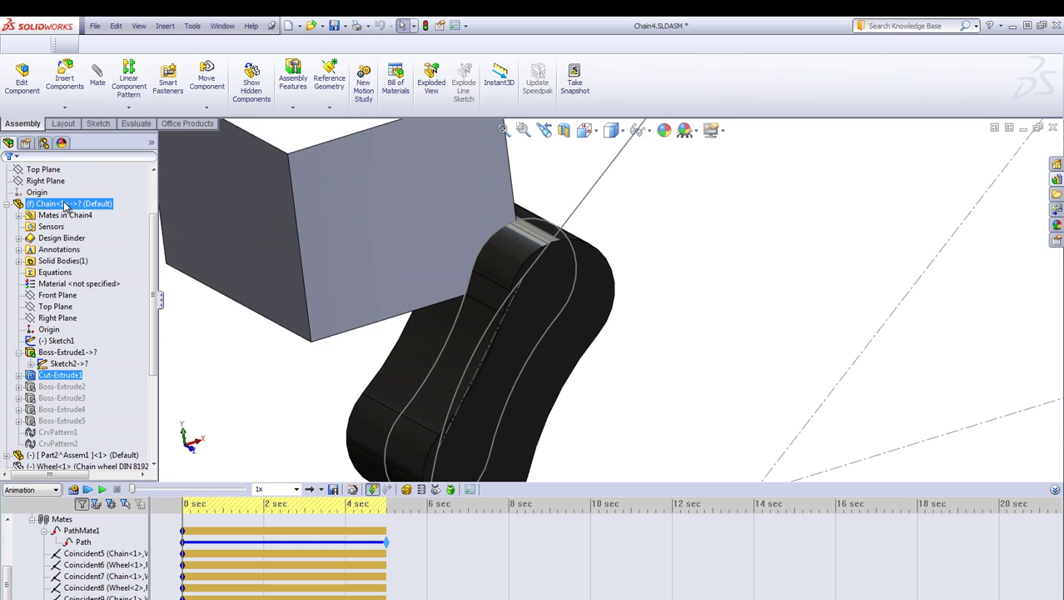
{"action": "left_click", "coordinate": [91, 170]}
{"action": "left_click", "coordinate": [60, 374]}
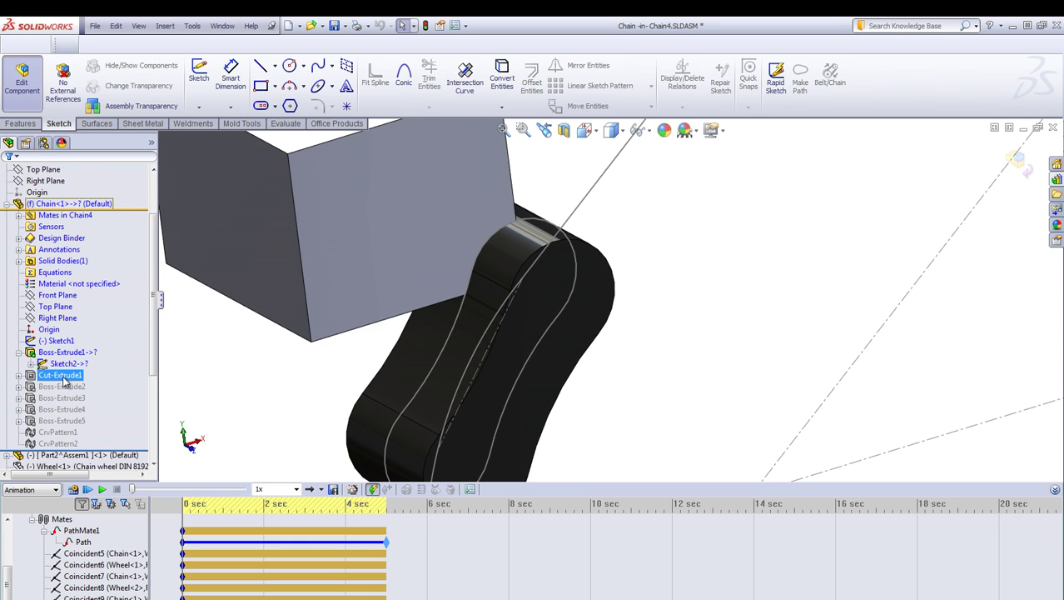
{"action": "left_click", "coordinate": [58, 433], "text": "ctrl"}
{"action": "left_click", "coordinate": [58, 443], "text": "shift"}
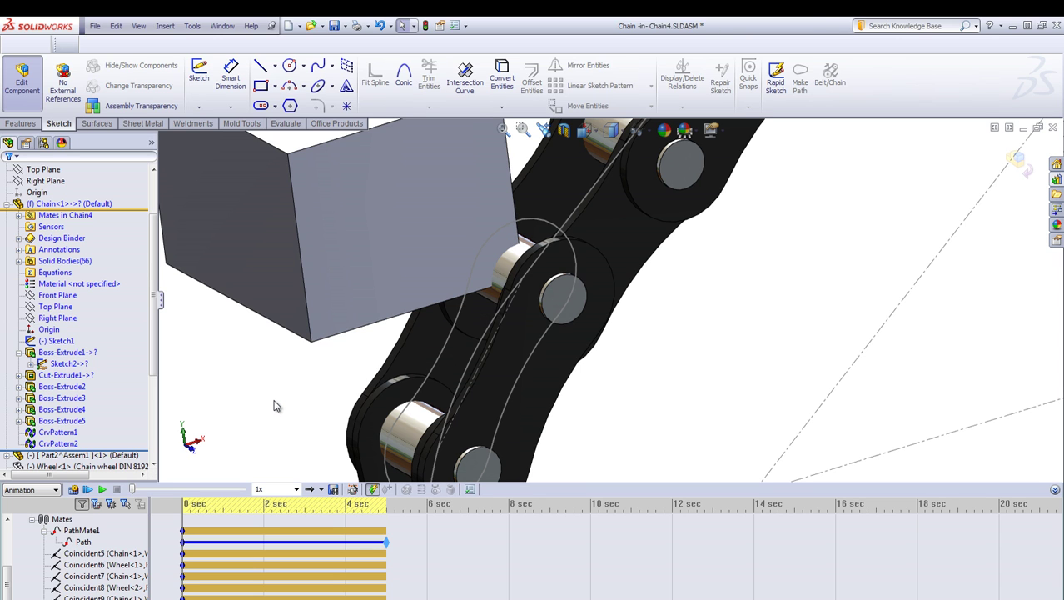
{"action": "left_click", "coordinate": [21, 79]}
Show the three hidden chain wheels in the assembly and try turning Wheel<1> by hand
{"action": "scroll", "coordinate": [618, 361], "scroll_direction": "up", "scroll_amount": 6}
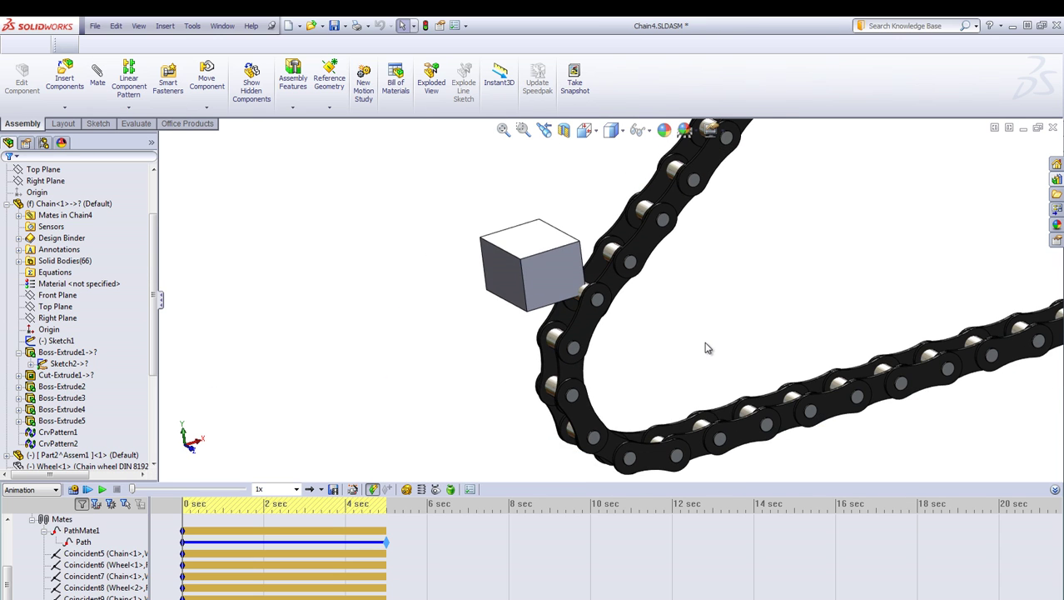
{"action": "scroll", "coordinate": [732, 338], "scroll_direction": "up", "scroll_amount": 5}
{"action": "scroll", "coordinate": [737, 267], "scroll_direction": "down", "scroll_amount": 3}
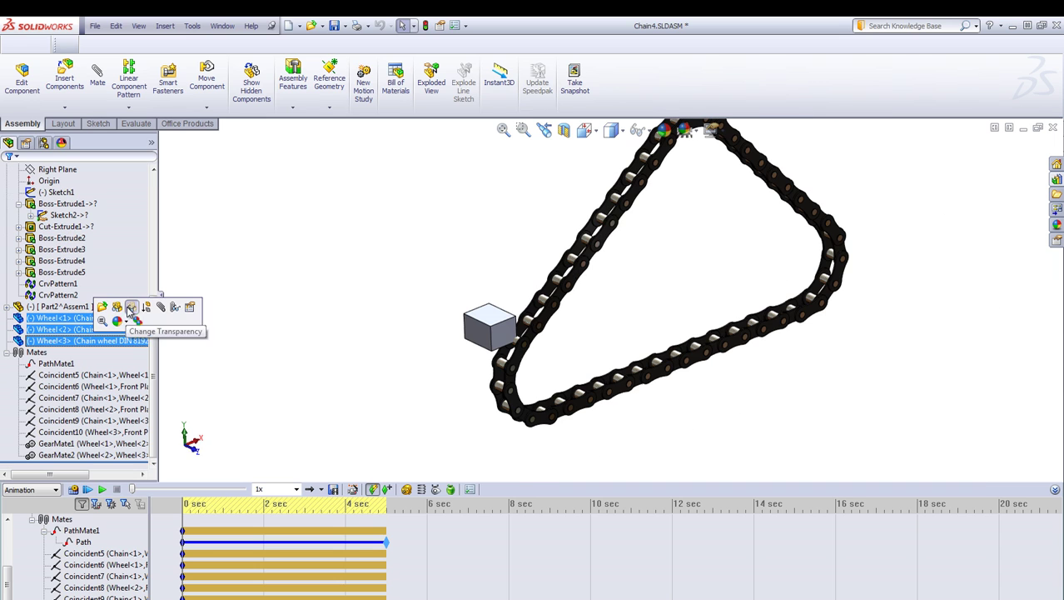
{"action": "left_click", "coordinate": [118, 307]}
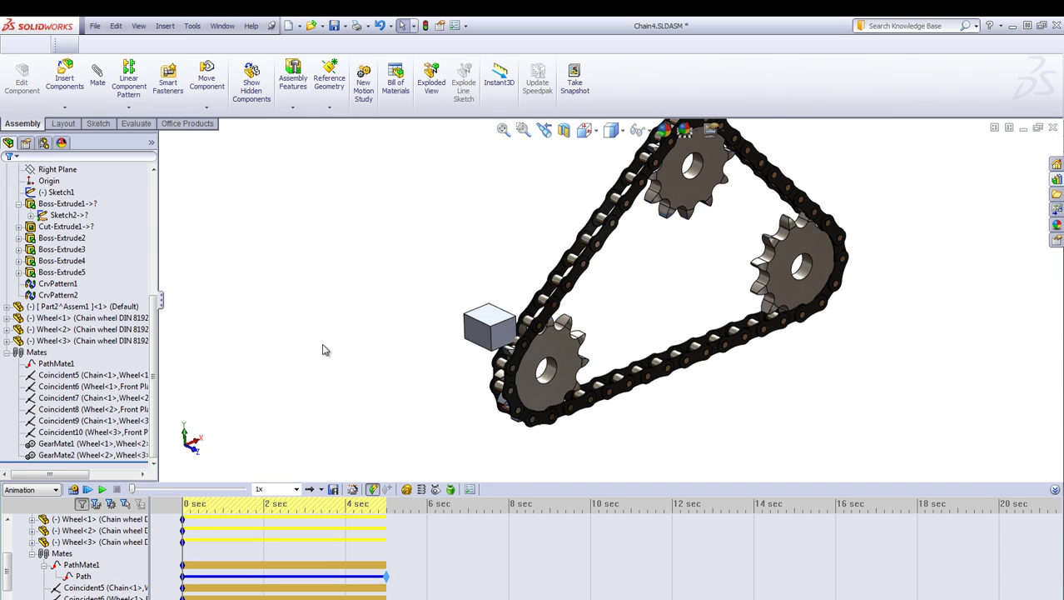
{"action": "middle_click_drag", "start_coordinate": [444, 376], "coordinate": [433, 374]}
{"action": "scroll", "coordinate": [667, 276], "scroll_direction": "up", "scroll_amount": 2}
{"action": "scroll", "coordinate": [669, 276], "scroll_direction": "down", "scroll_amount": 2}
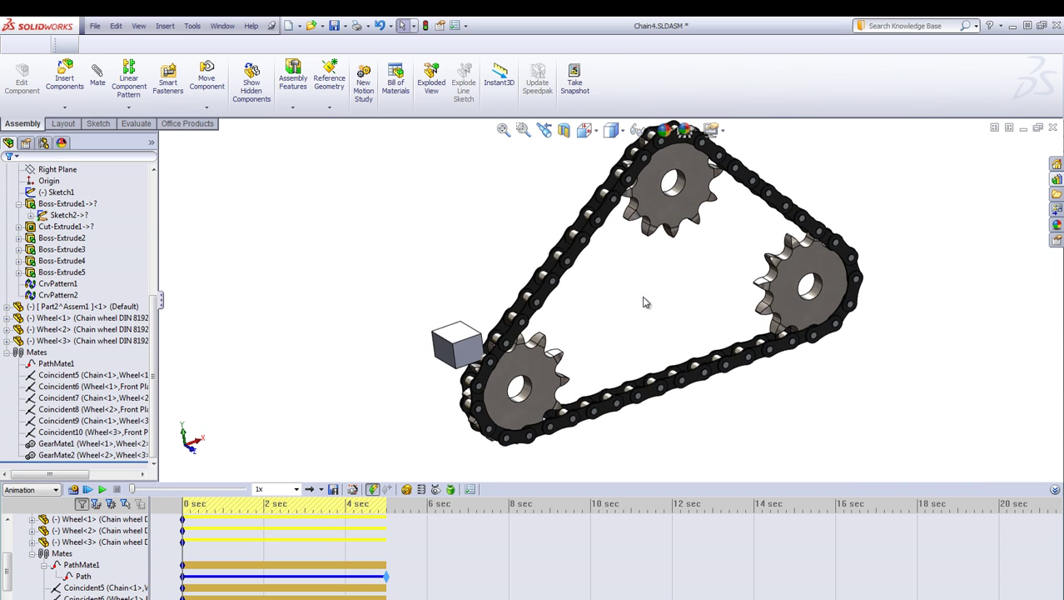
{"action": "middle_click_drag", "start_coordinate": [642, 338], "coordinate": [640, 342]}
{"action": "scroll", "coordinate": [640, 342], "scroll_direction": "down", "scroll_amount": 2}
{"action": "left_click", "coordinate": [527, 369]}
{"action": "mouse_move", "coordinate": [526, 366]}
{"action": "left_mouse_down"}
{"action": "mouse_move", "coordinate": [524, 350]}
{"action": "mouse_move", "coordinate": [525, 358]}
{"action": "left_mouse_up"}
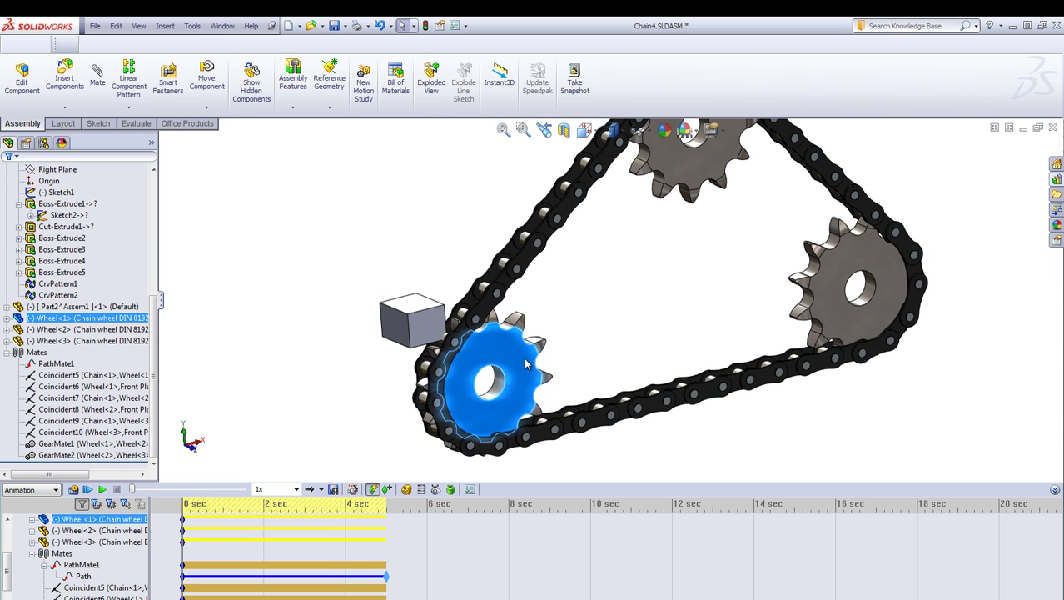
Hide the Part2^Assem1 cube component and examine how Wheel<1>'s teeth engage the chain rollers
{"action": "left_click", "coordinate": [40, 274]}
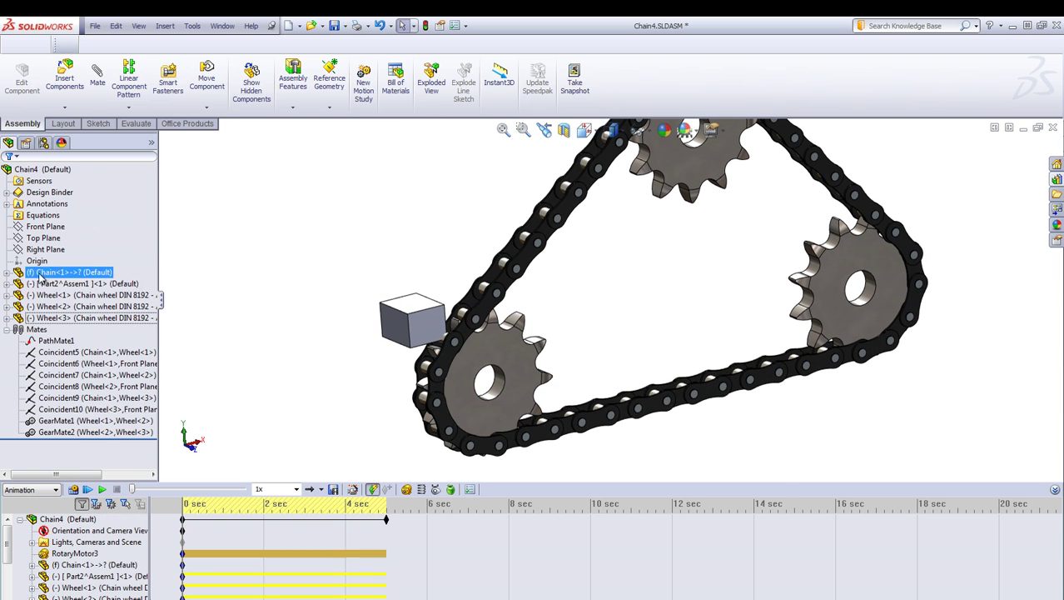
{"action": "left_click", "coordinate": [75, 283], "text": "ctrl"}
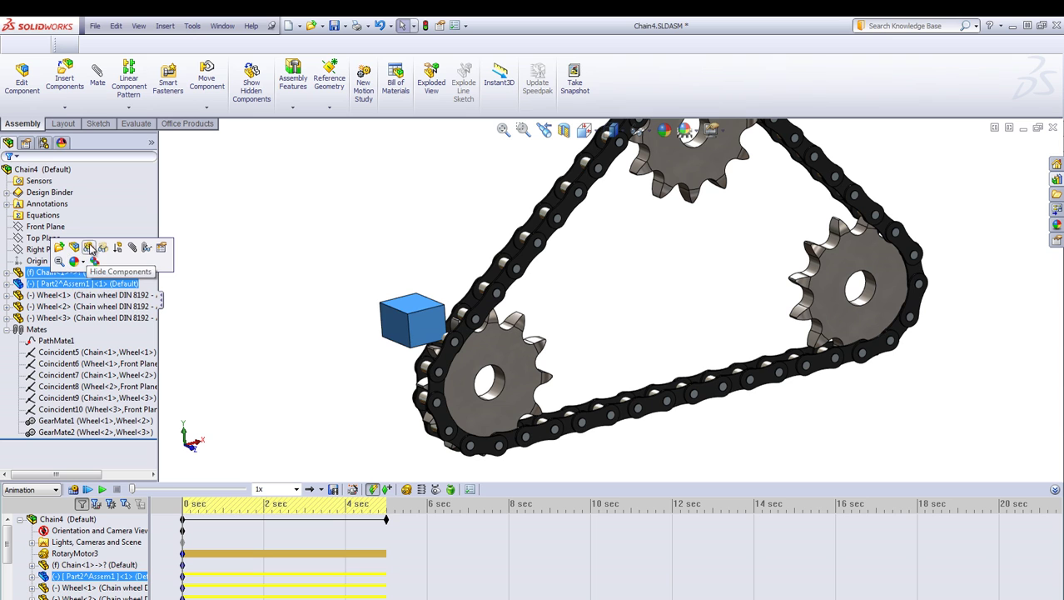
{"action": "left_click", "coordinate": [92, 250]}
{"action": "middle_click_drag", "start_coordinate": [404, 390], "coordinate": [422, 400]}
{"action": "scroll", "coordinate": [422, 402], "scroll_direction": "down", "scroll_amount": 8}
{"action": "mouse_move", "coordinate": [504, 335]}
{"action": "left_mouse_down"}
{"action": "mouse_move", "coordinate": [509, 314]}
{"action": "mouse_move", "coordinate": [508, 329]}
{"action": "left_mouse_up"}
{"action": "scroll", "coordinate": [294, 320], "scroll_direction": "up", "scroll_amount": 1}
{"action": "middle_click_drag", "start_coordinate": [307, 322], "coordinate": [287, 319]}
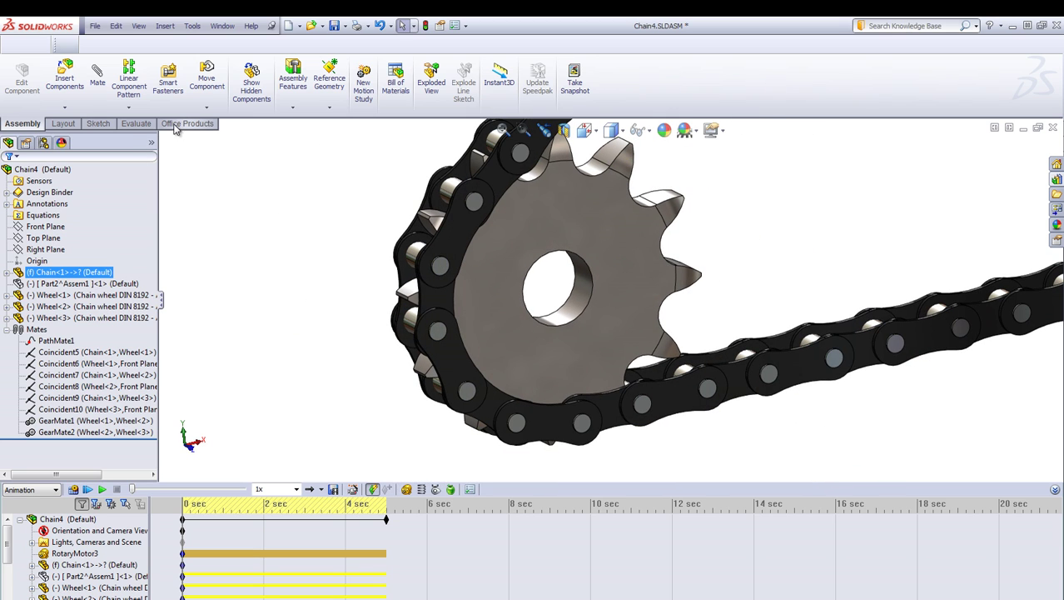
Measure the center-to-center distance between a tooth-root arc and the bore of Wheel<1>
{"action": "left_click", "coordinate": [136, 123]}
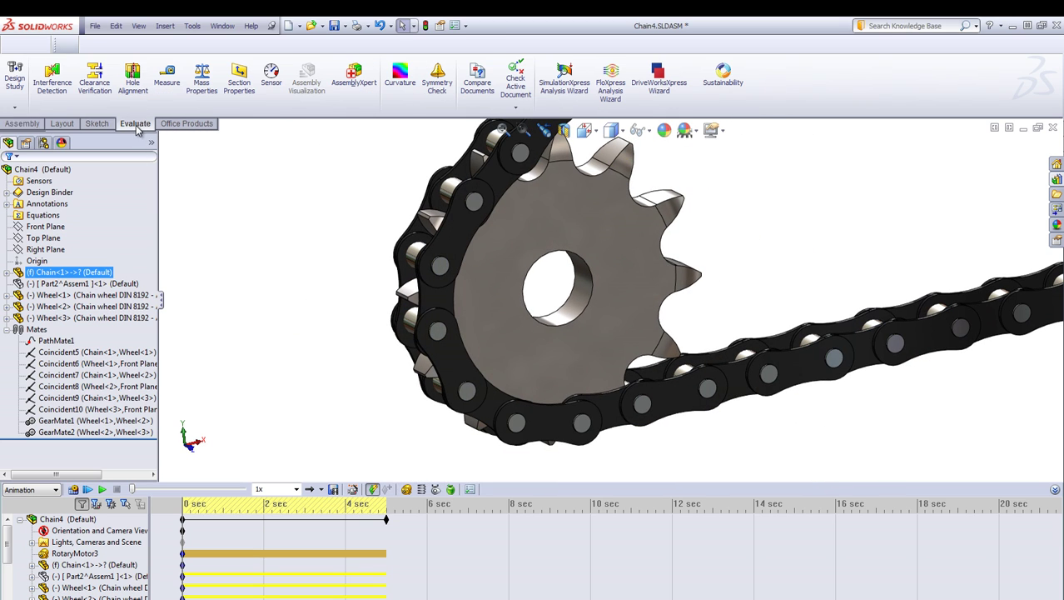
{"action": "left_click", "coordinate": [166, 90]}
{"action": "left_click", "coordinate": [584, 175]}
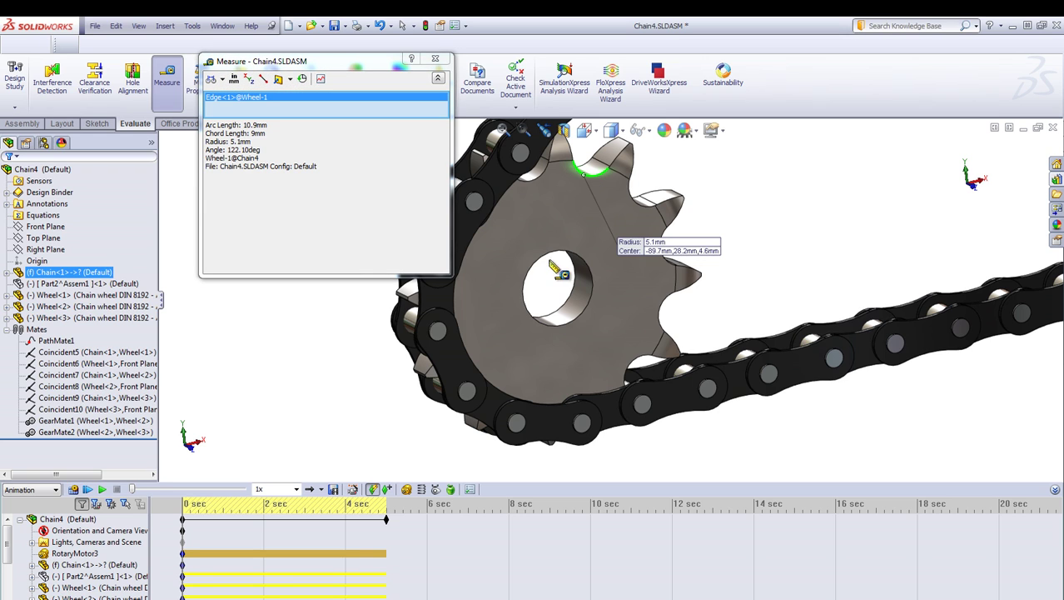
{"action": "left_click", "coordinate": [567, 260]}
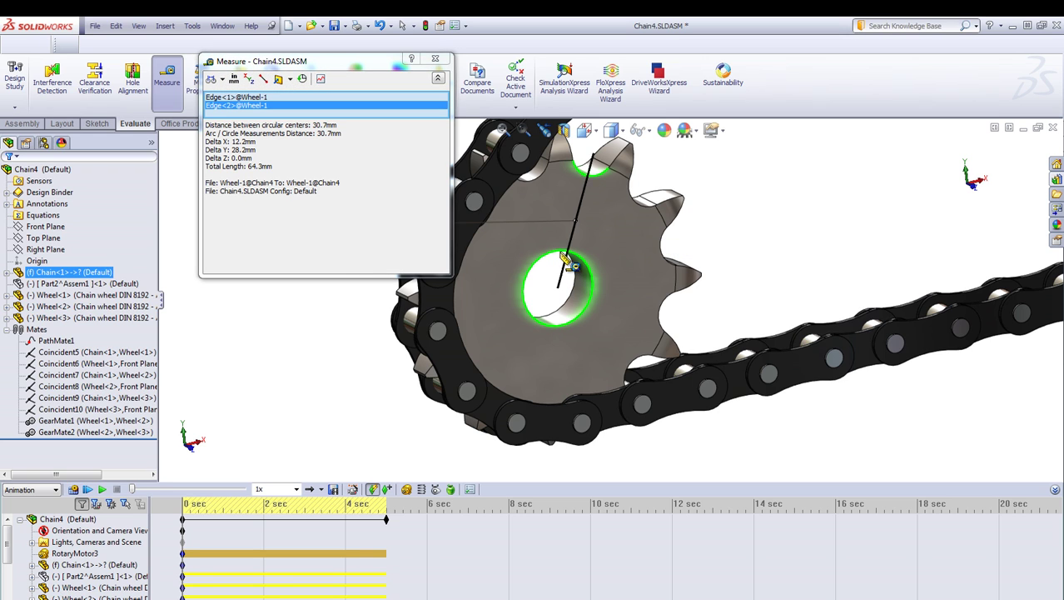
{"action": "left_click", "coordinate": [222, 79]}
{"action": "left_click", "coordinate": [244, 95]}
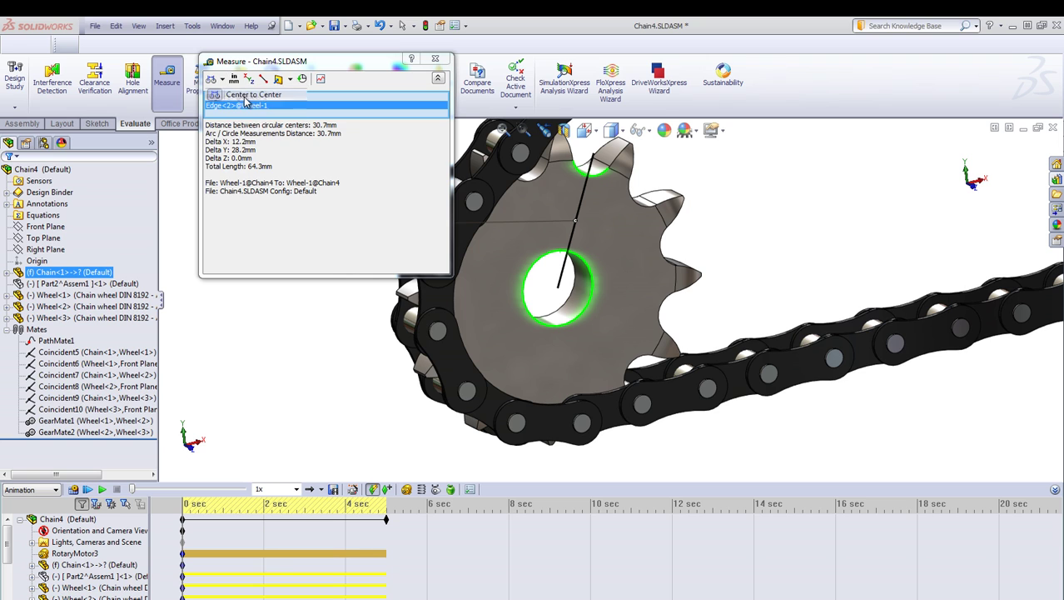
Replace the bore edge with the neighbouring tooth-root arc, measure the center distance between both arcs, and close the measurement
{"action": "middle_click_drag", "start_coordinate": [658, 268], "coordinate": [637, 265]}
{"action": "right_click", "coordinate": [292, 110]}
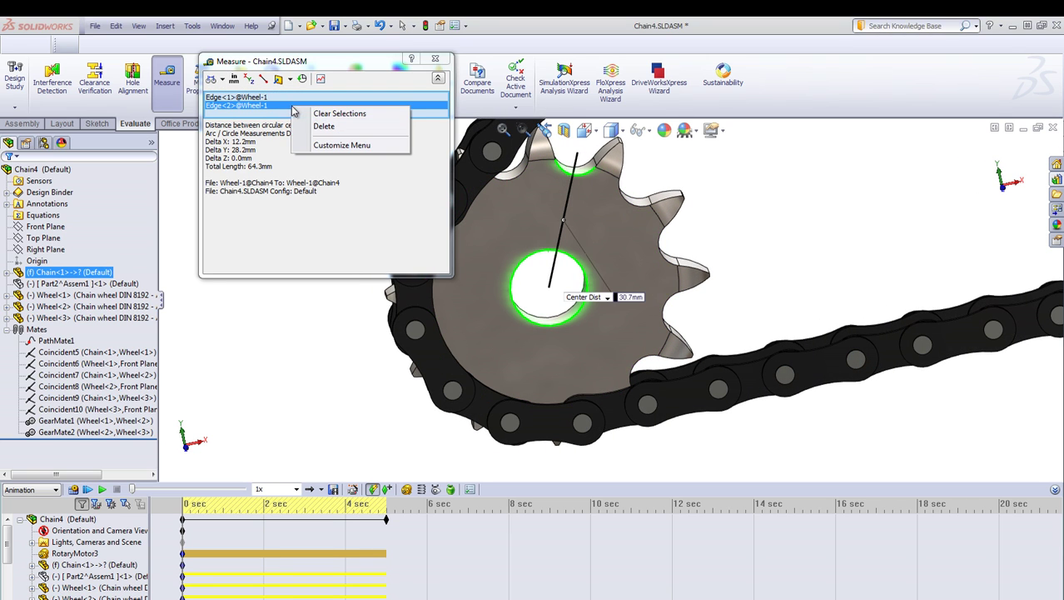
{"action": "left_click", "coordinate": [315, 127]}
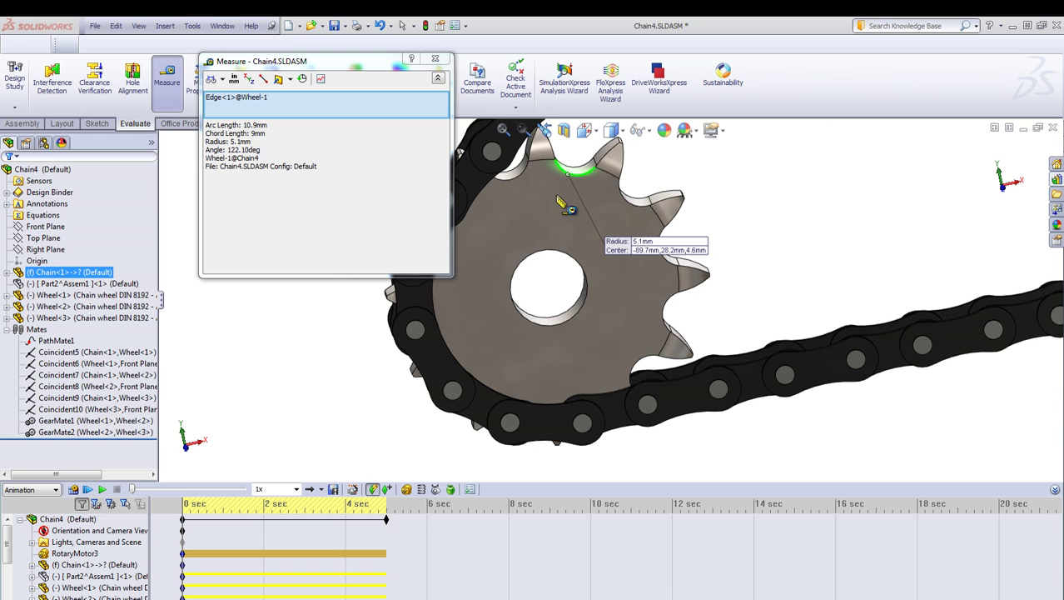
{"action": "left_click", "coordinate": [636, 212]}
{"action": "middle_click_drag", "start_coordinate": [729, 271], "coordinate": [738, 284]}
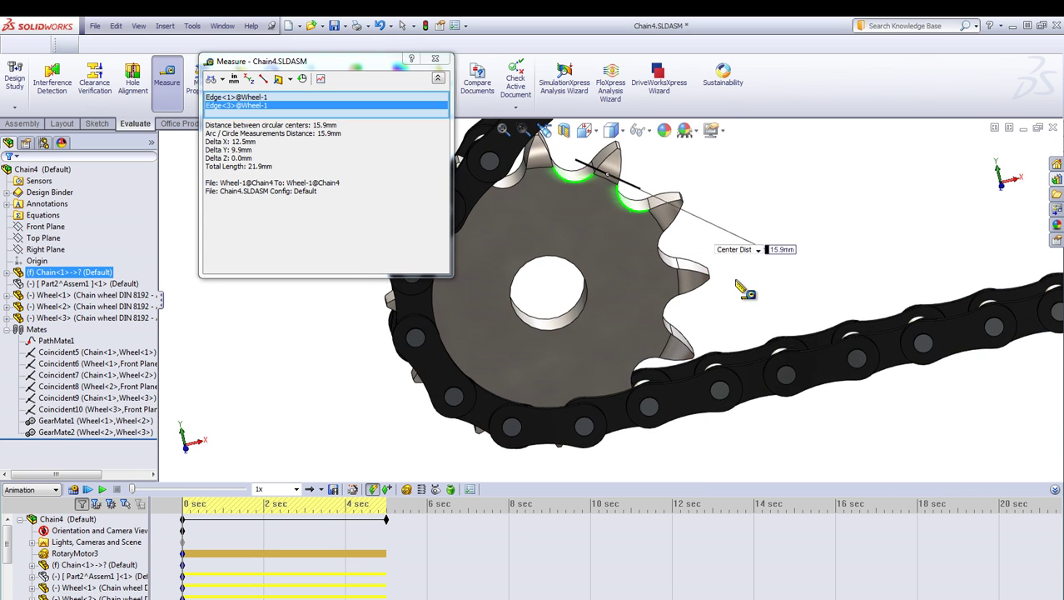
{"action": "left_click", "coordinate": [434, 61]}
Frame the whole chain drive without the feature tree, and open the animation's AVI export with its frames-per-second value ready for editing
{"action": "middle_click_drag", "start_coordinate": [356, 253], "coordinate": [457, 197]}
{"action": "left_click", "coordinate": [503, 131]}
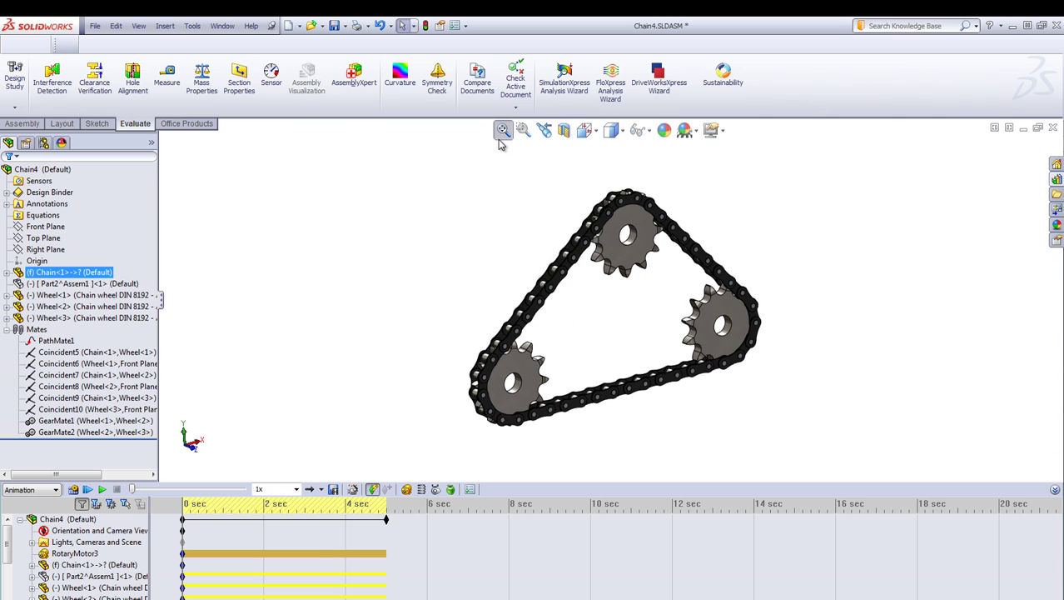
{"action": "key", "text": "F9"}
{"action": "left_click", "coordinate": [333, 488]}
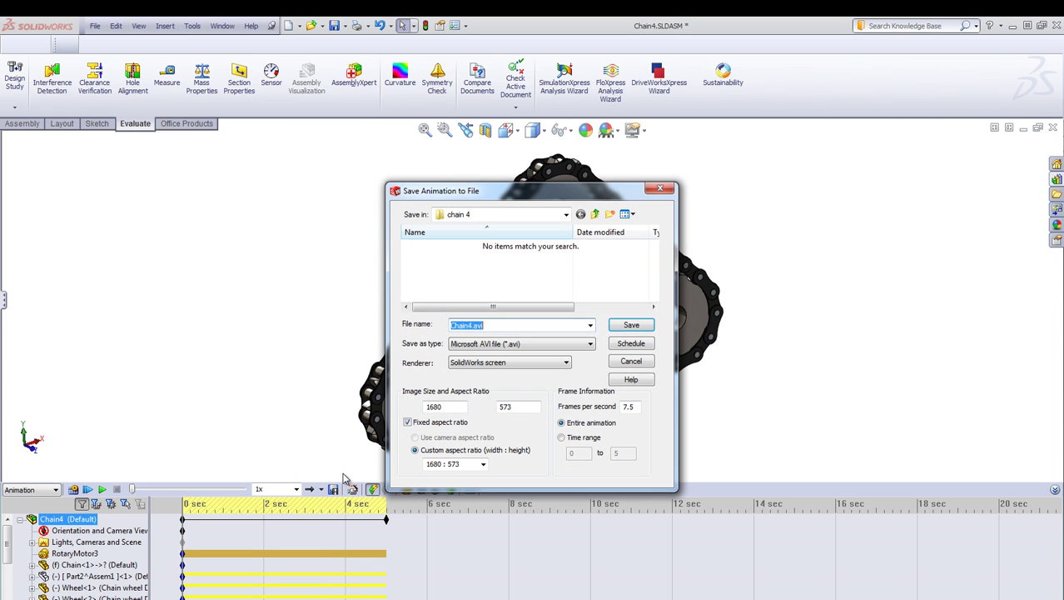
{"action": "left_click_drag", "start_coordinate": [630, 405], "coordinate": [618, 405]}
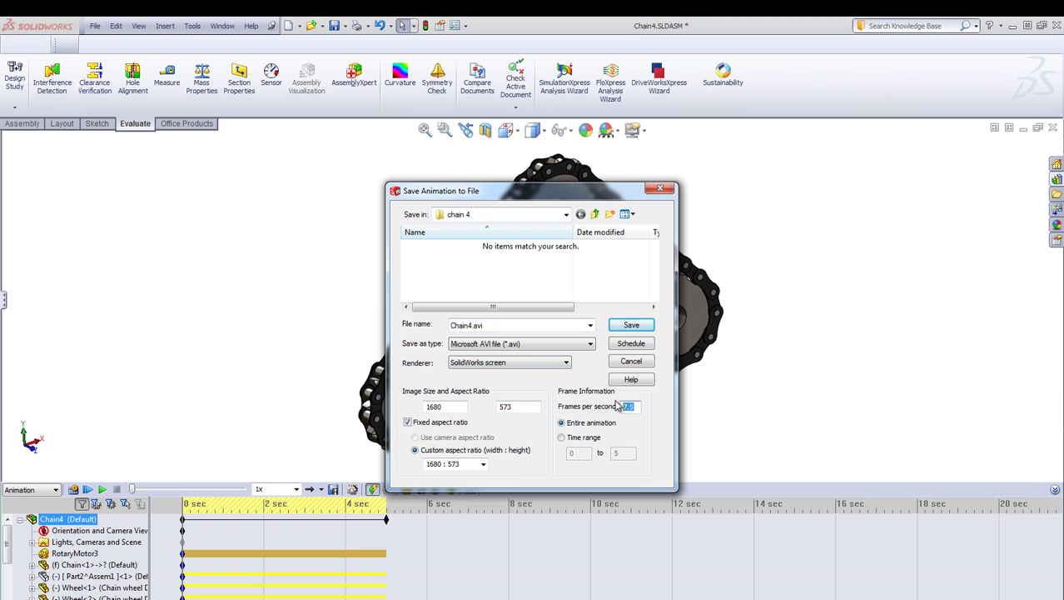